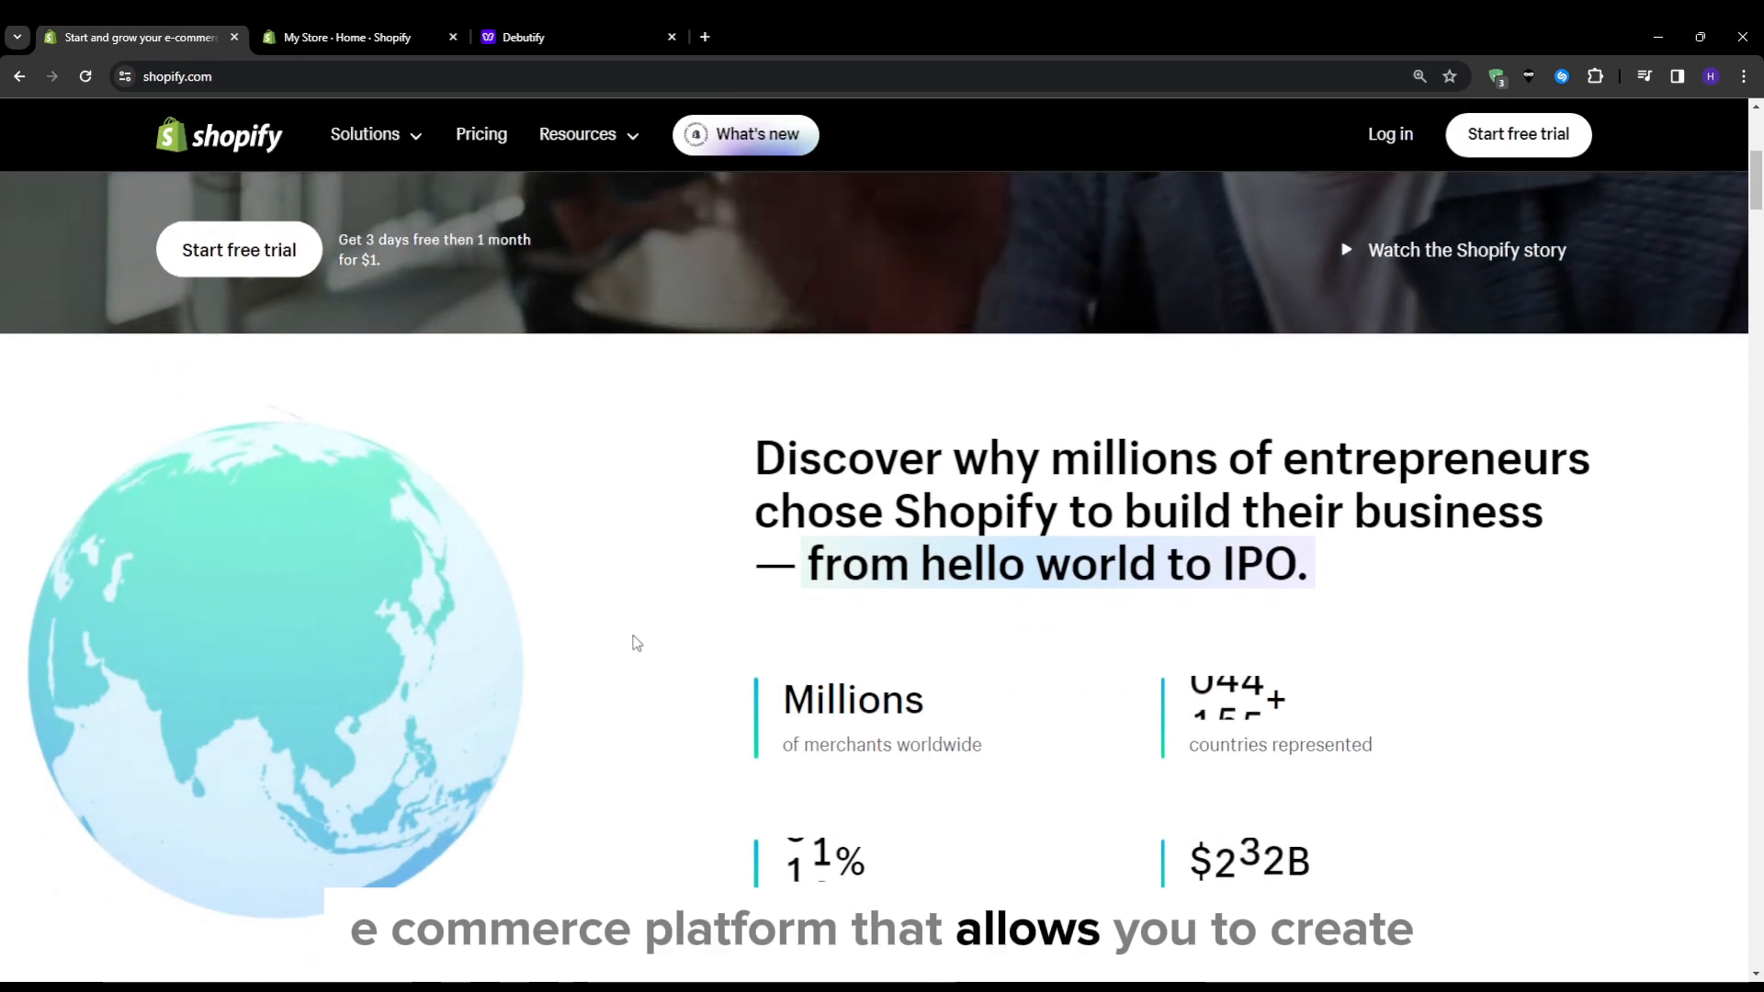
Look through the Shopify home page, open the pricing page, and review the Basic, Shopify and Advanced plans
scroll(639, 643, "down", 2)
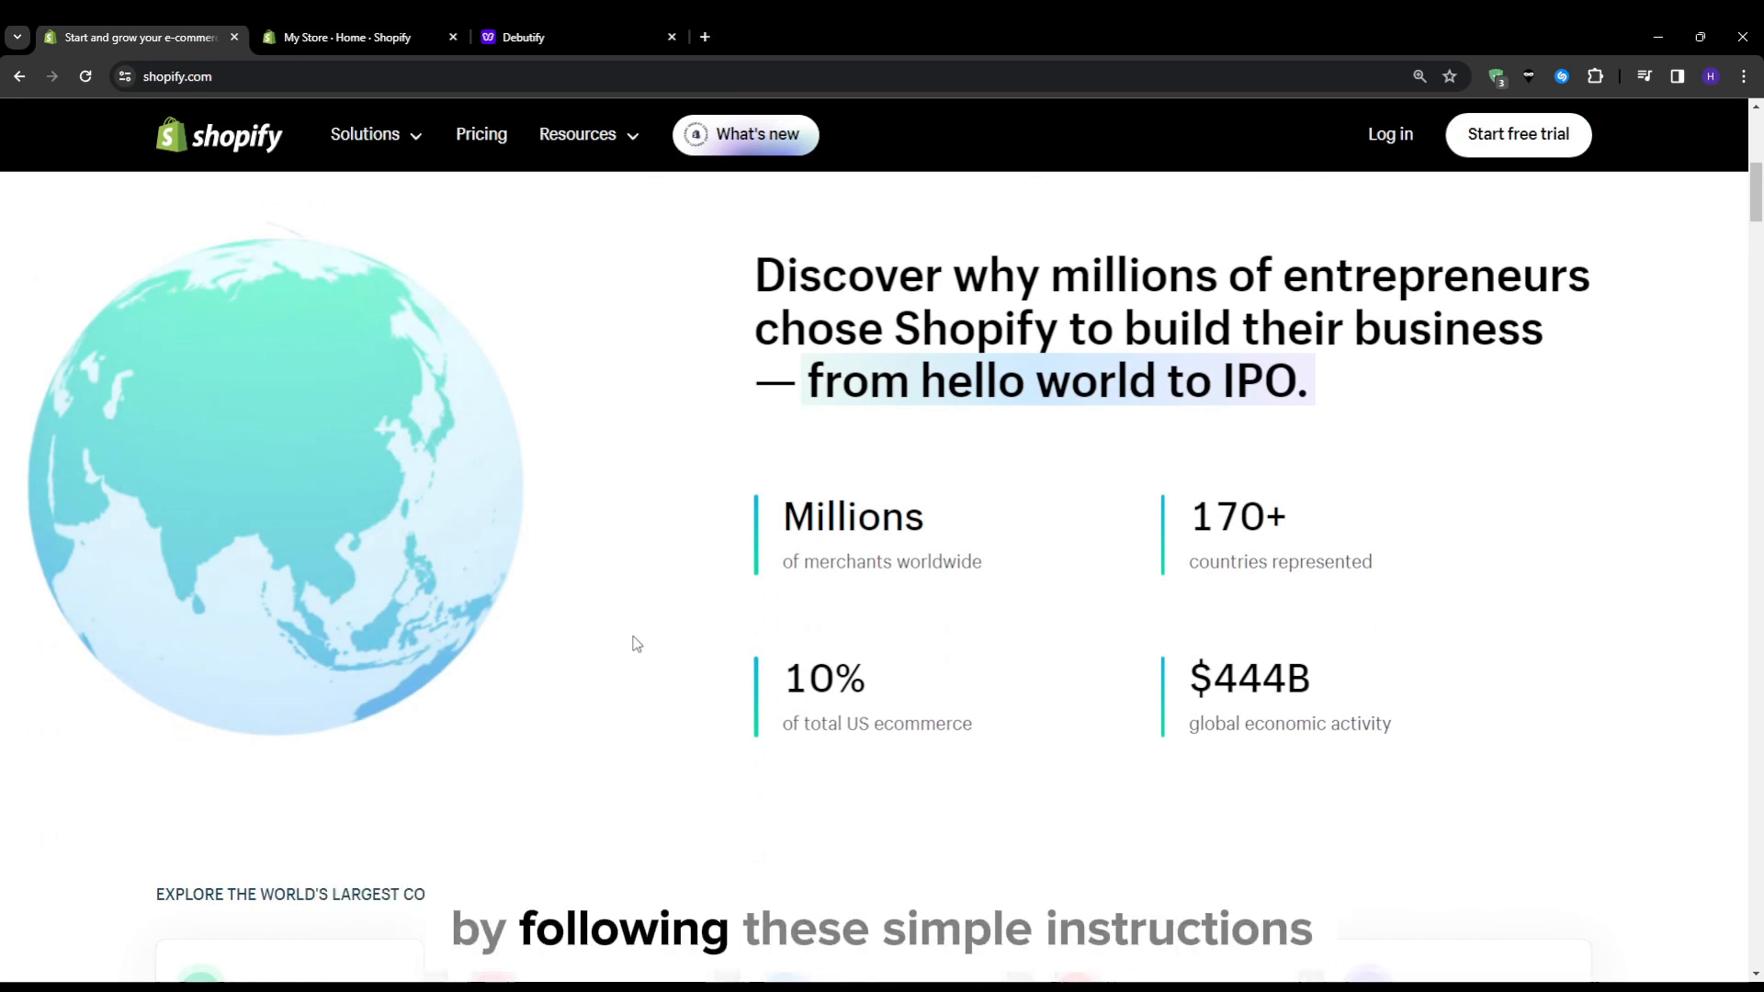
scroll(632, 641, "down", 6)
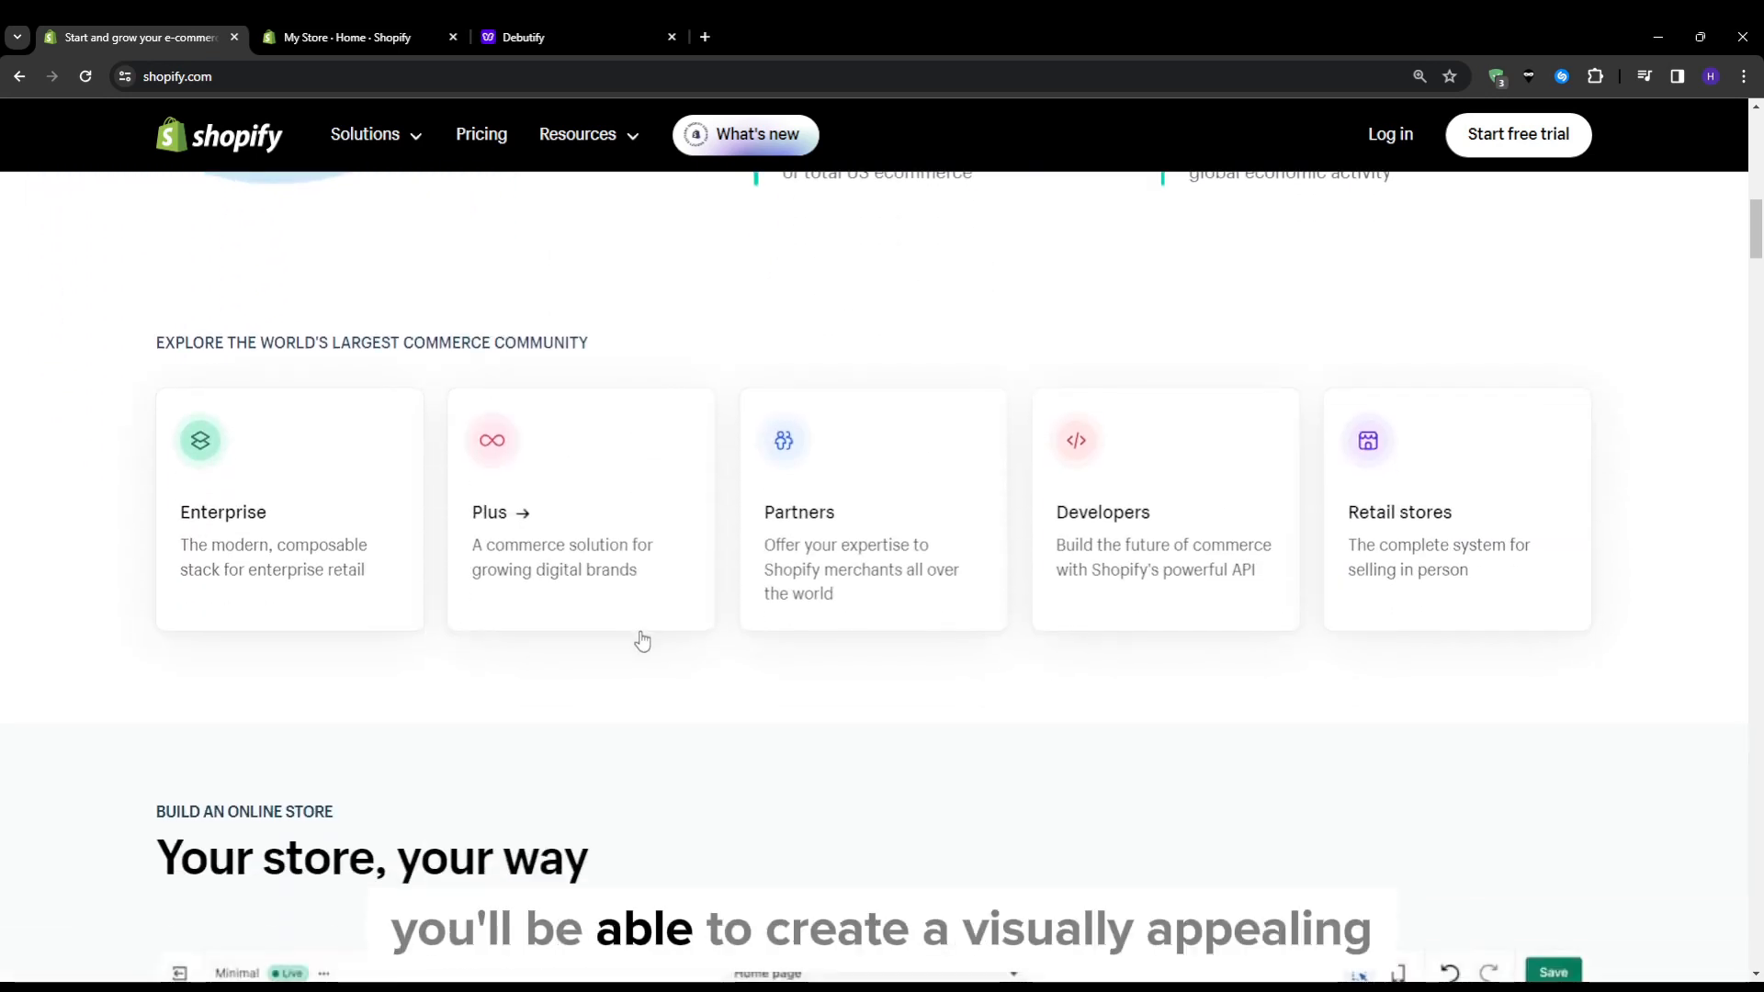
scroll(634, 634, "down", 7)
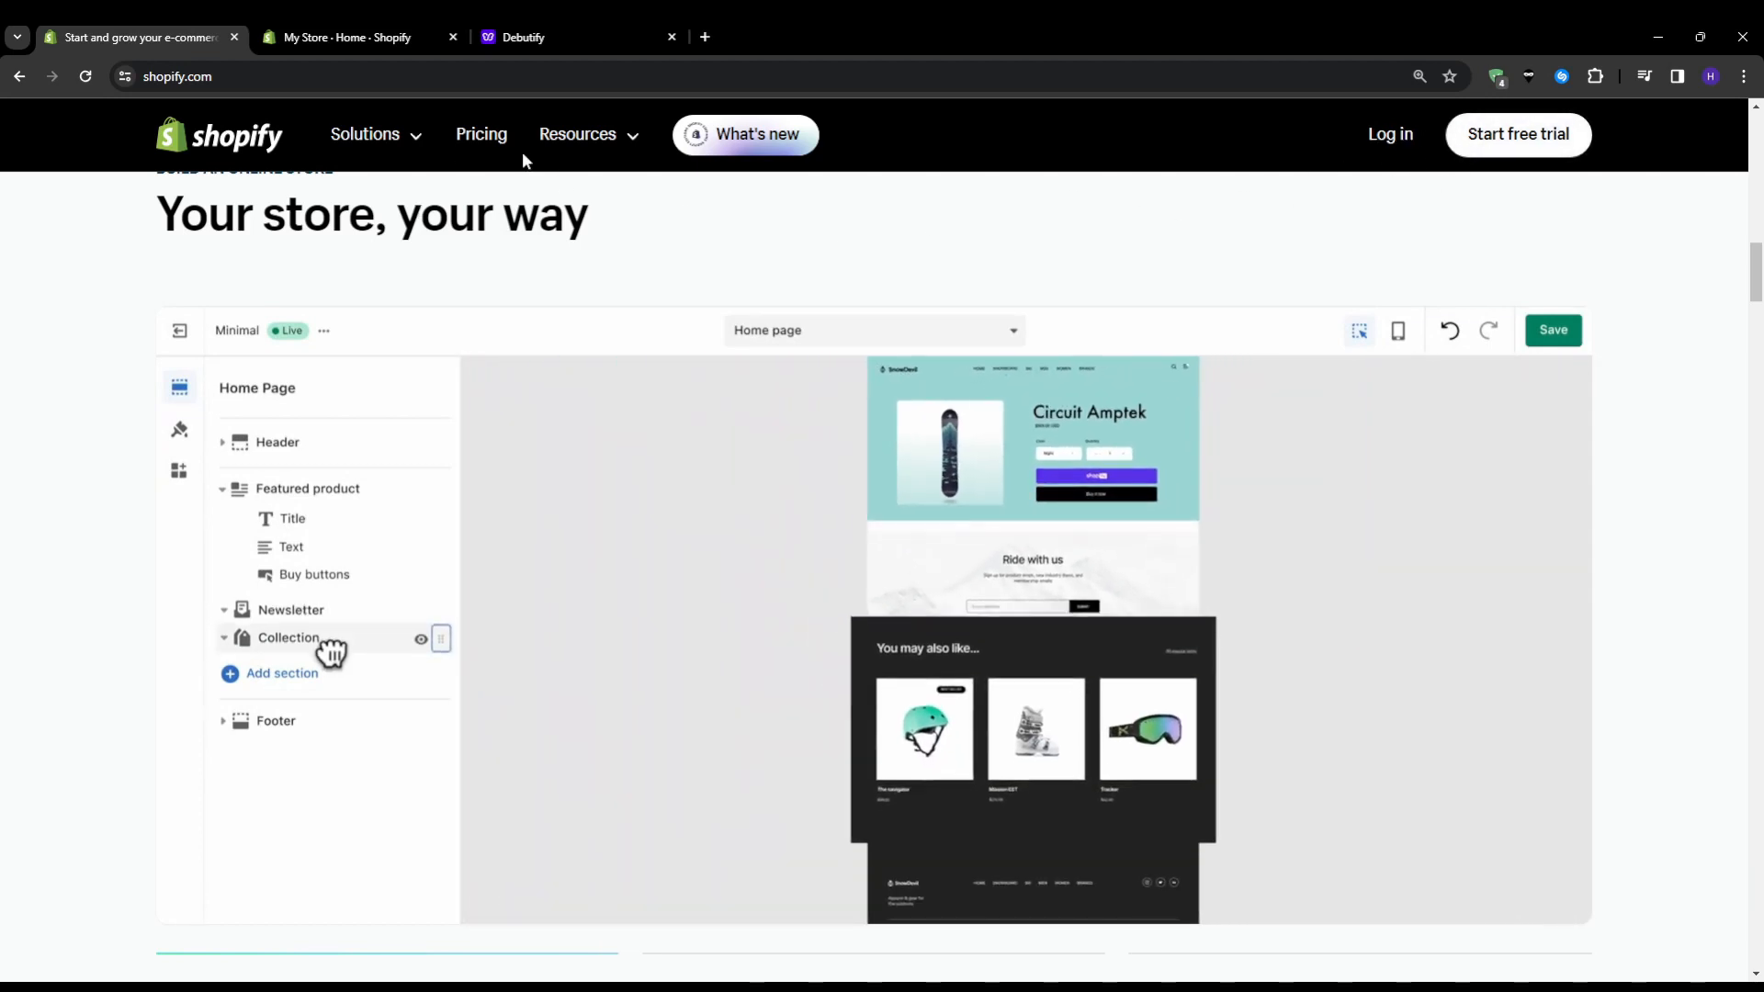
left_click(478, 135)
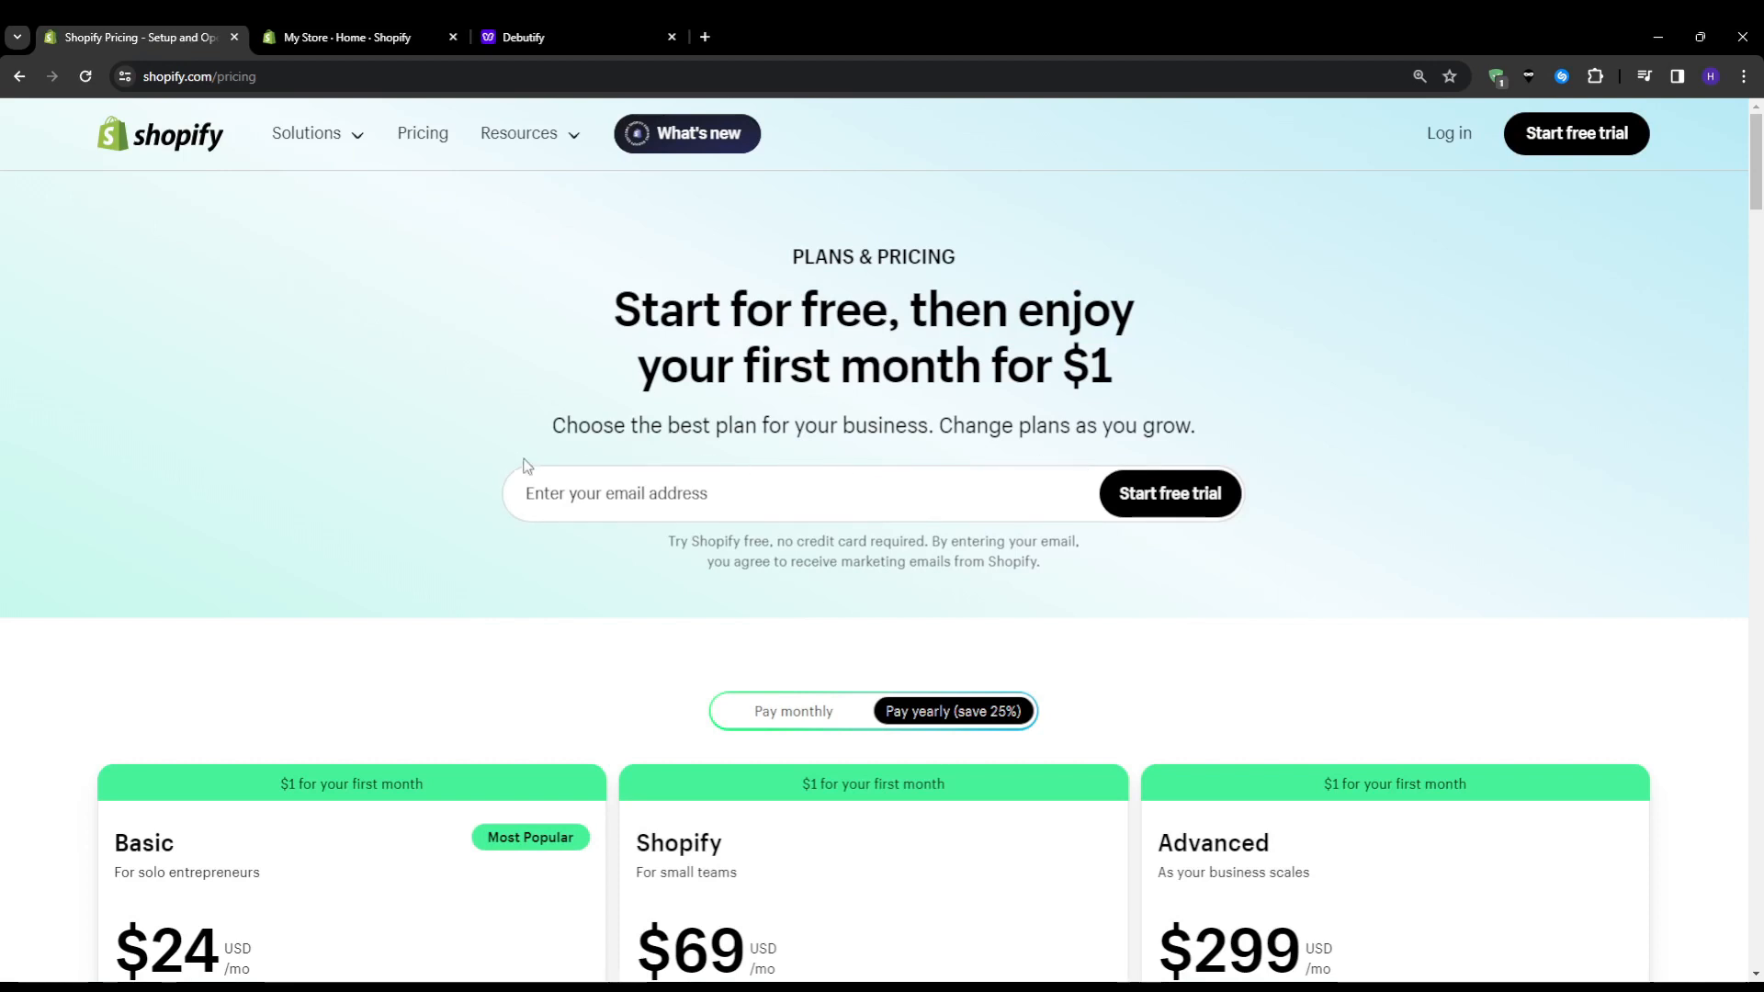
scroll(338, 470, "down", 5)
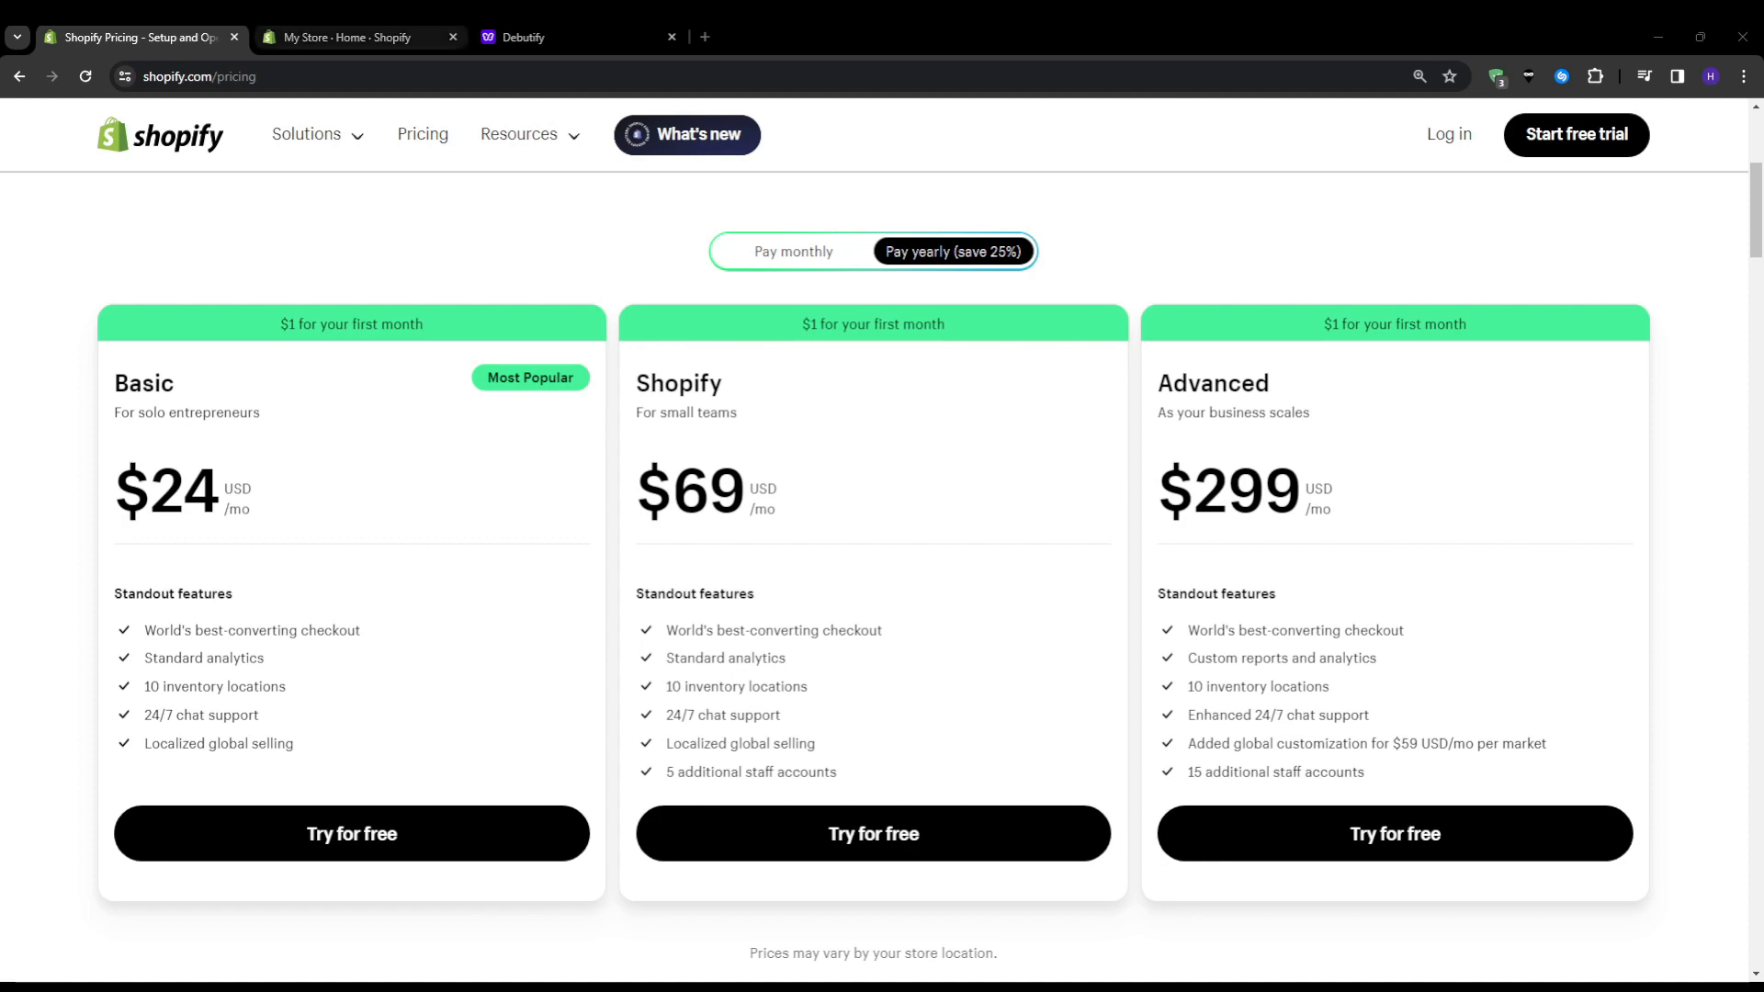
Switch to the store admin, open the Online Store's Themes page, and examine the current theme and the popular free themes
left_click(379, 34)
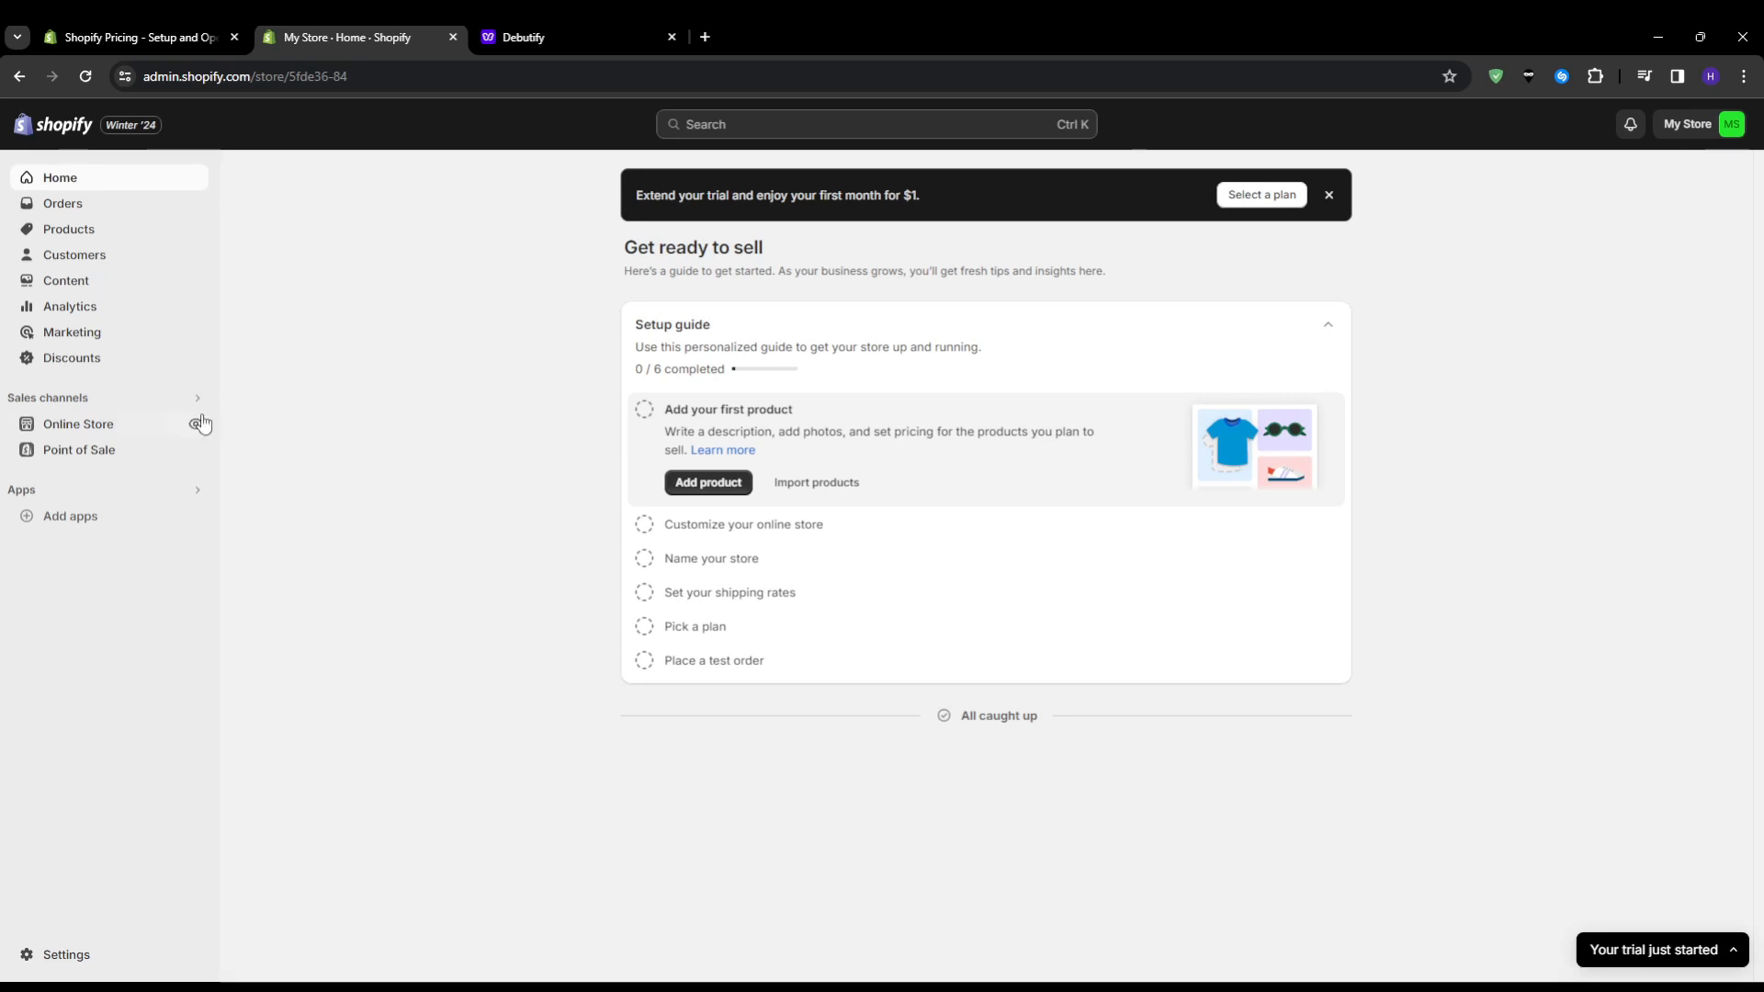
left_click(156, 428)
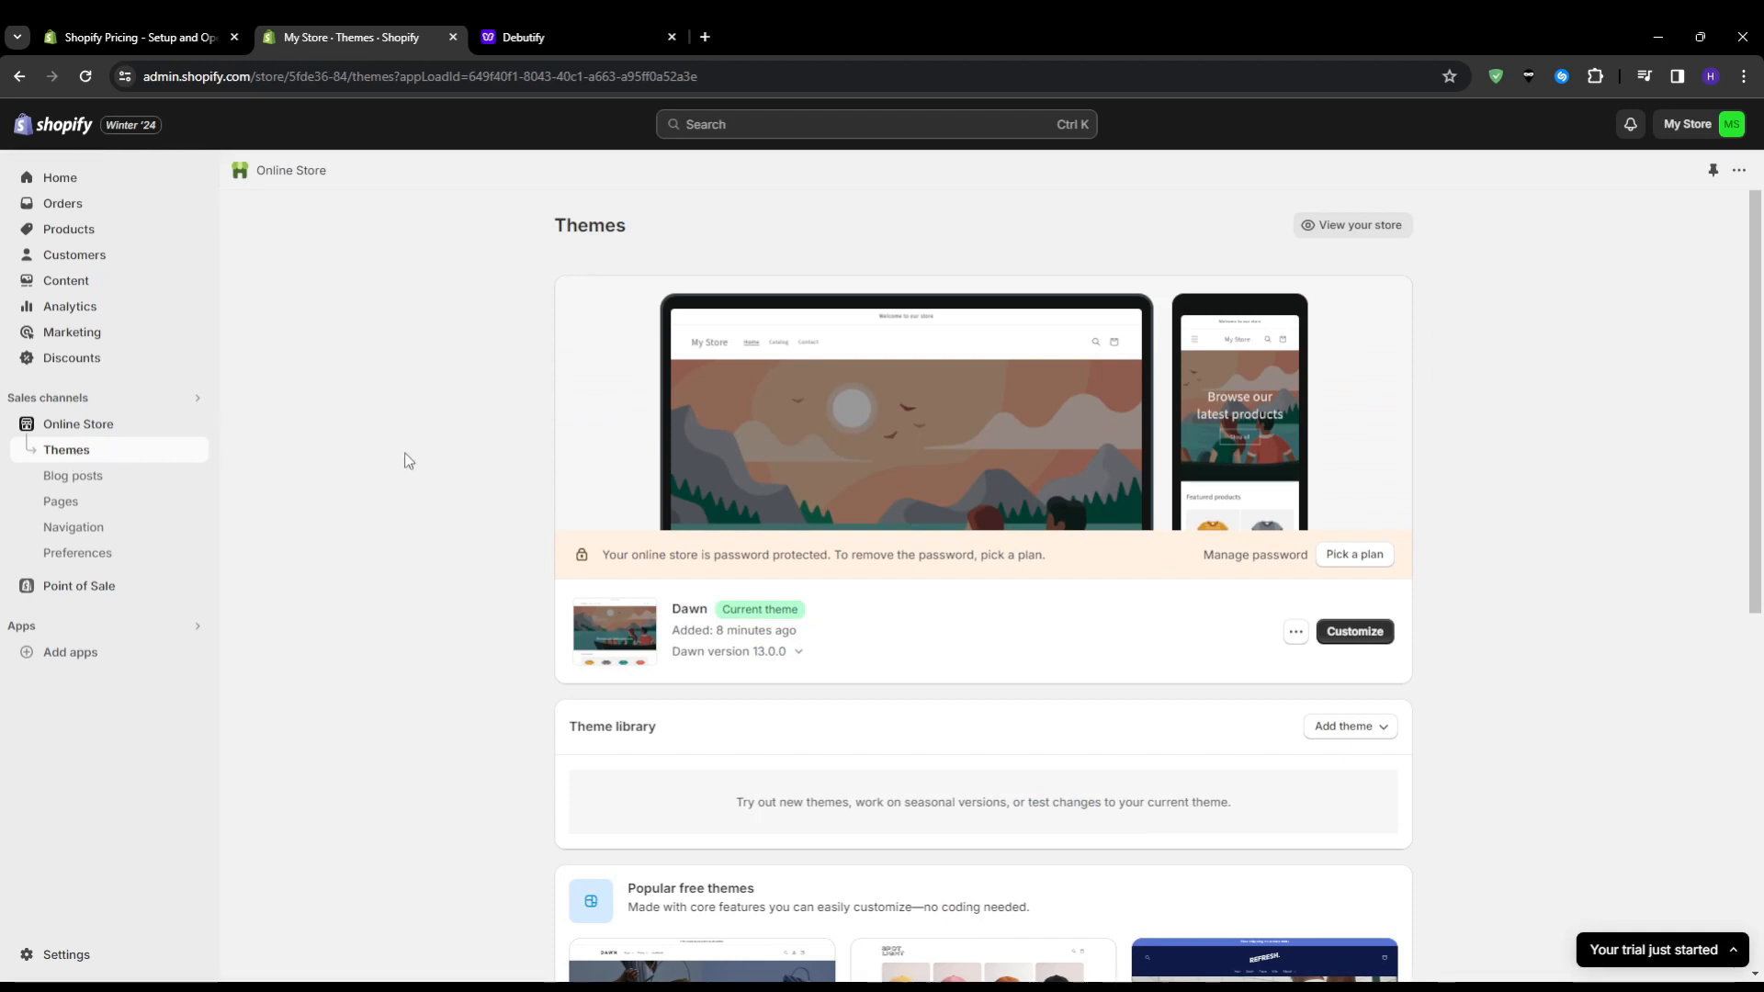
scroll(407, 462, "down", 3)
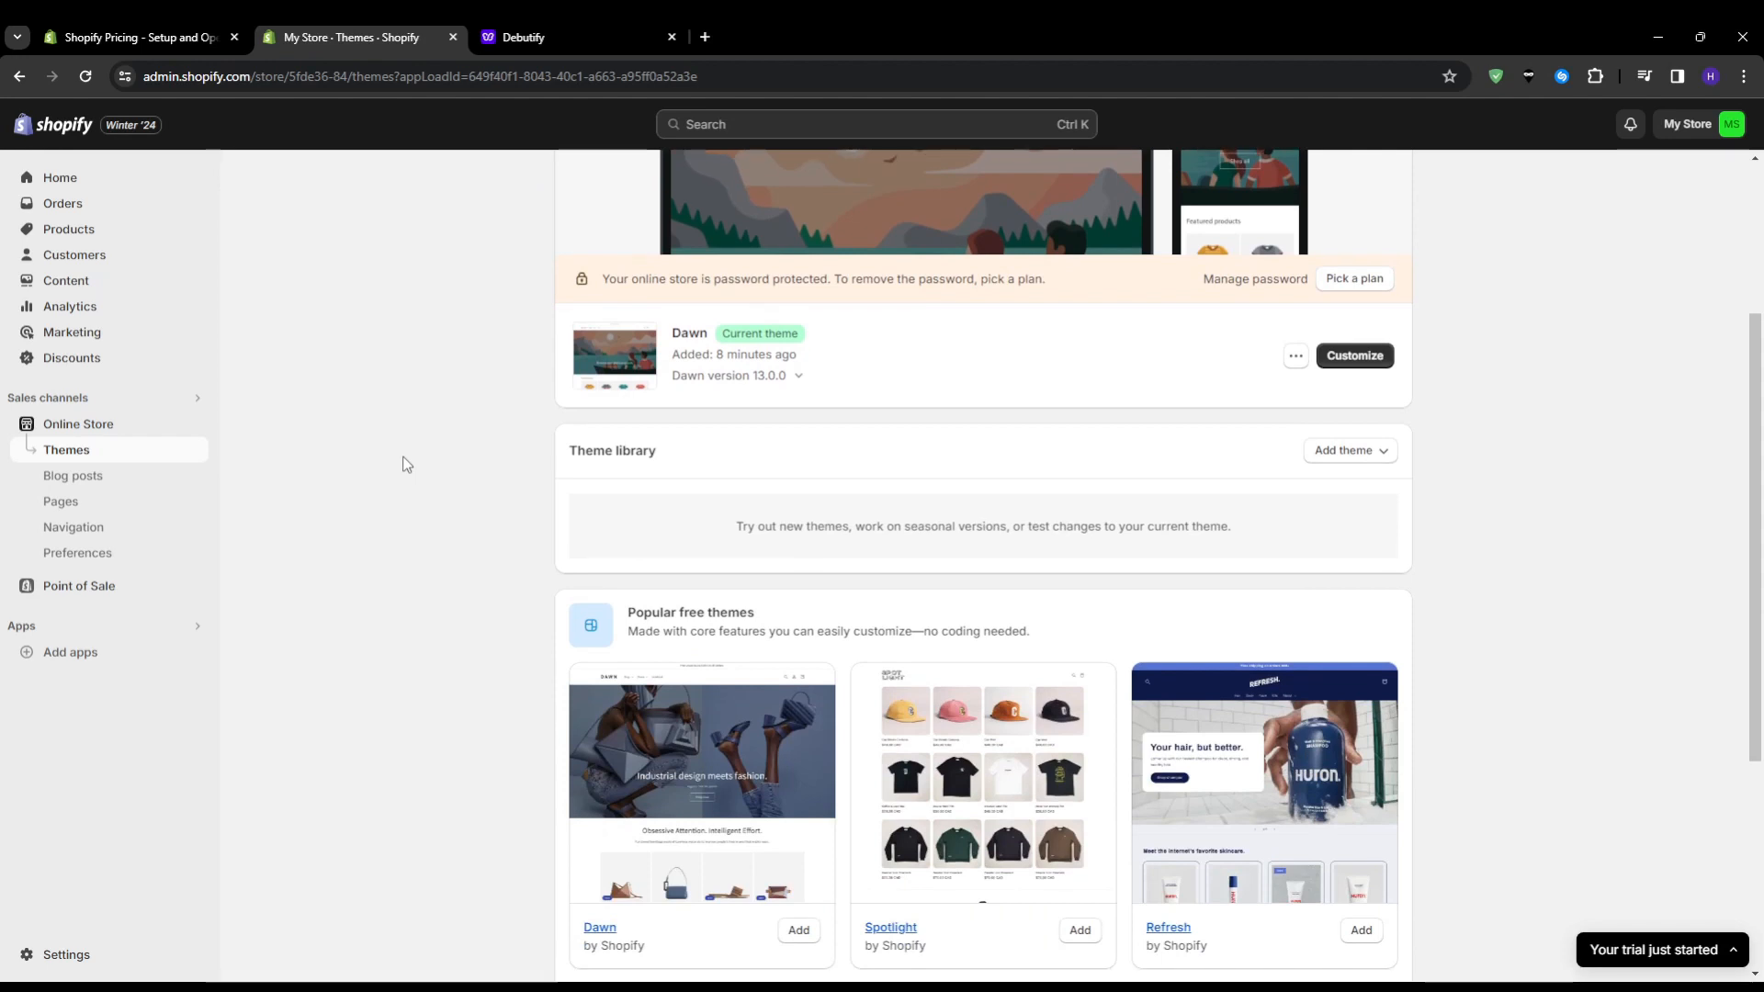
scroll(418, 463, "up", 2)
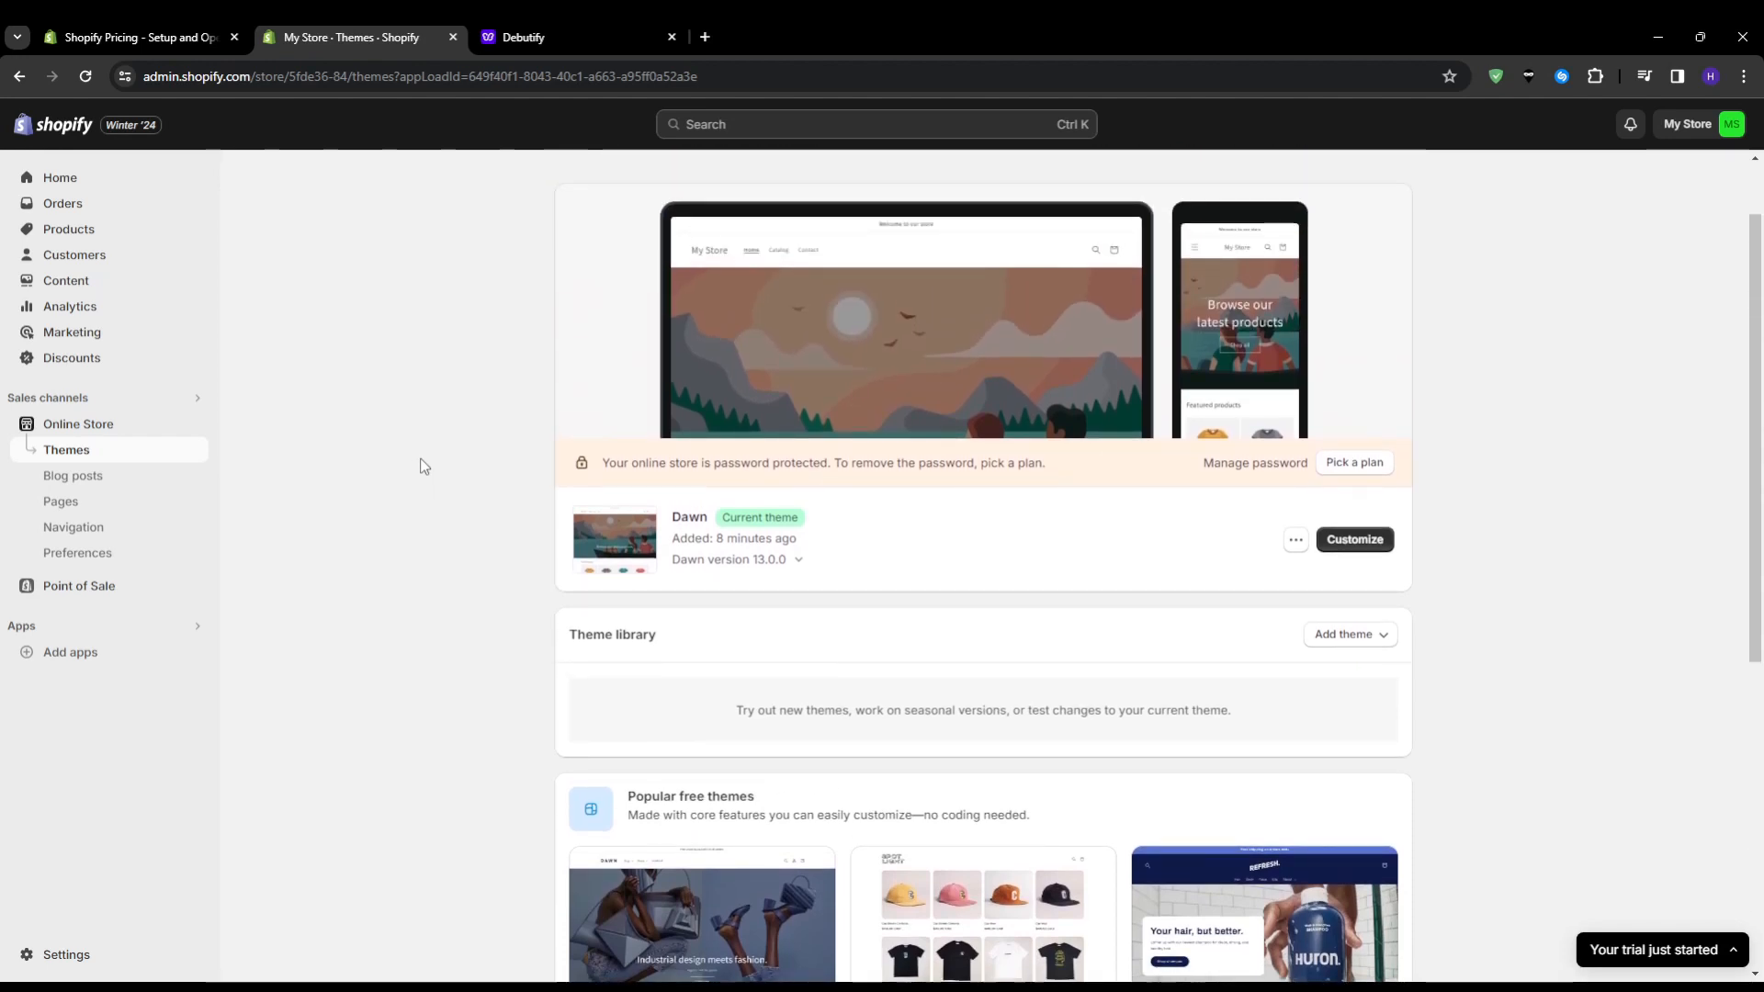
scroll(425, 466, "down", 6)
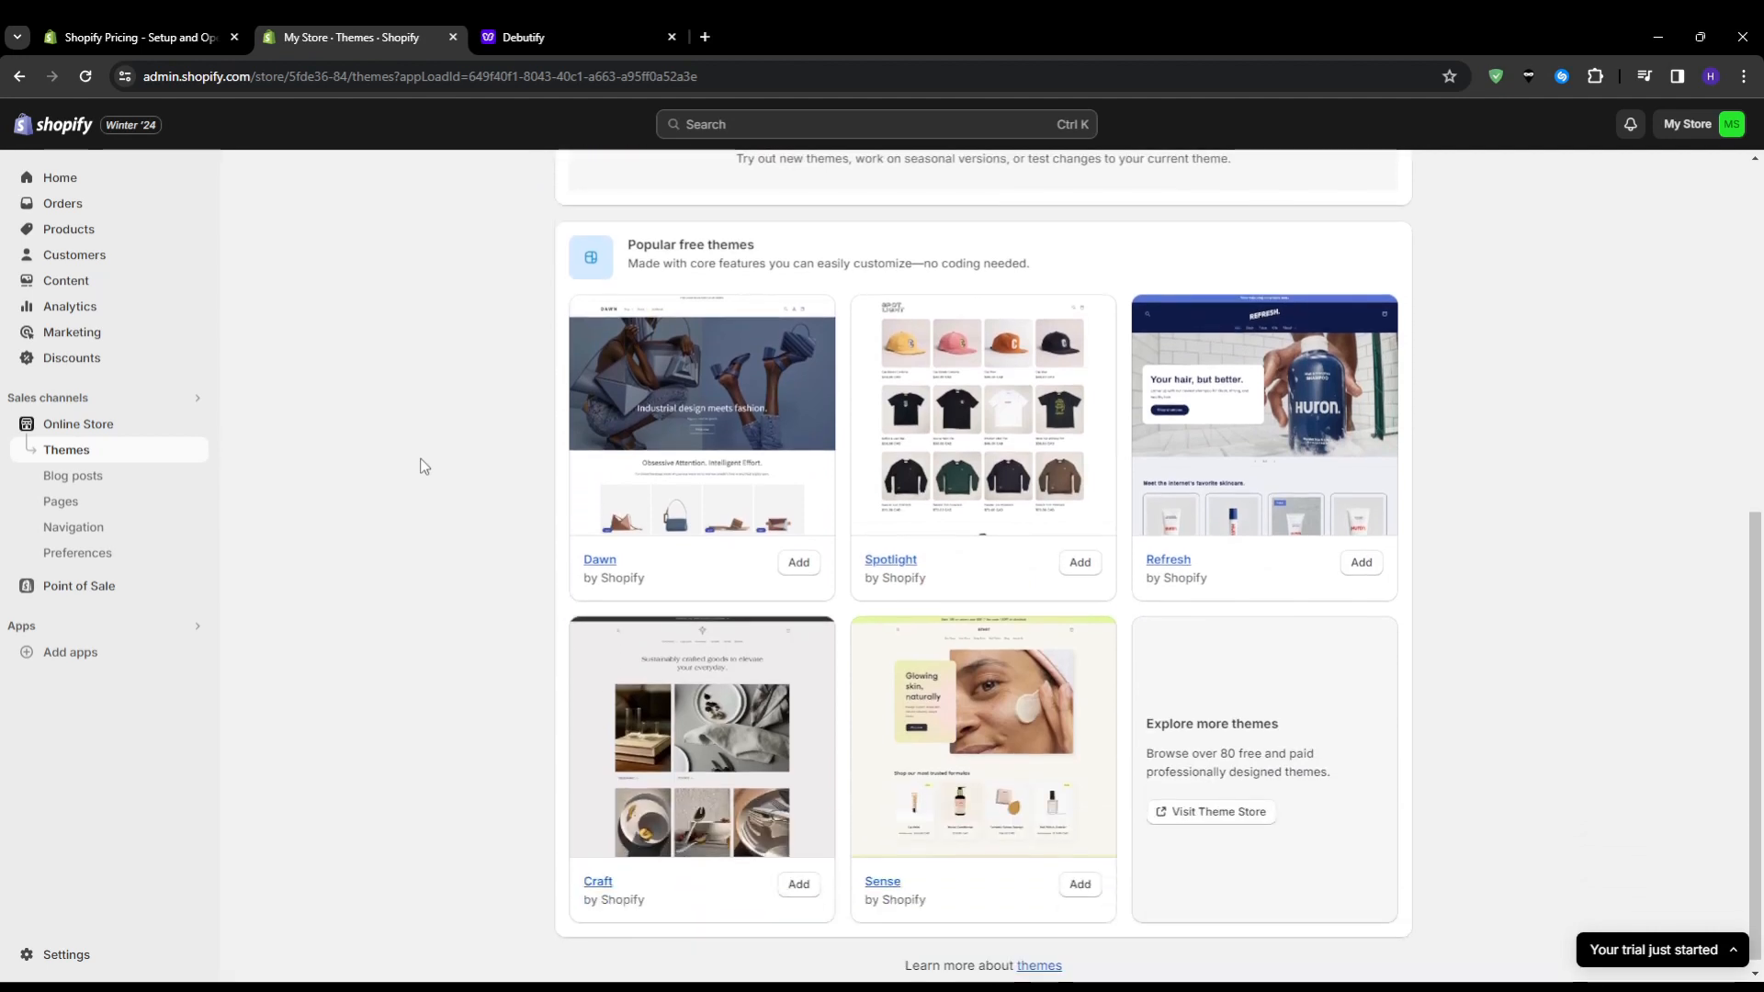
scroll(425, 466, "down", 1)
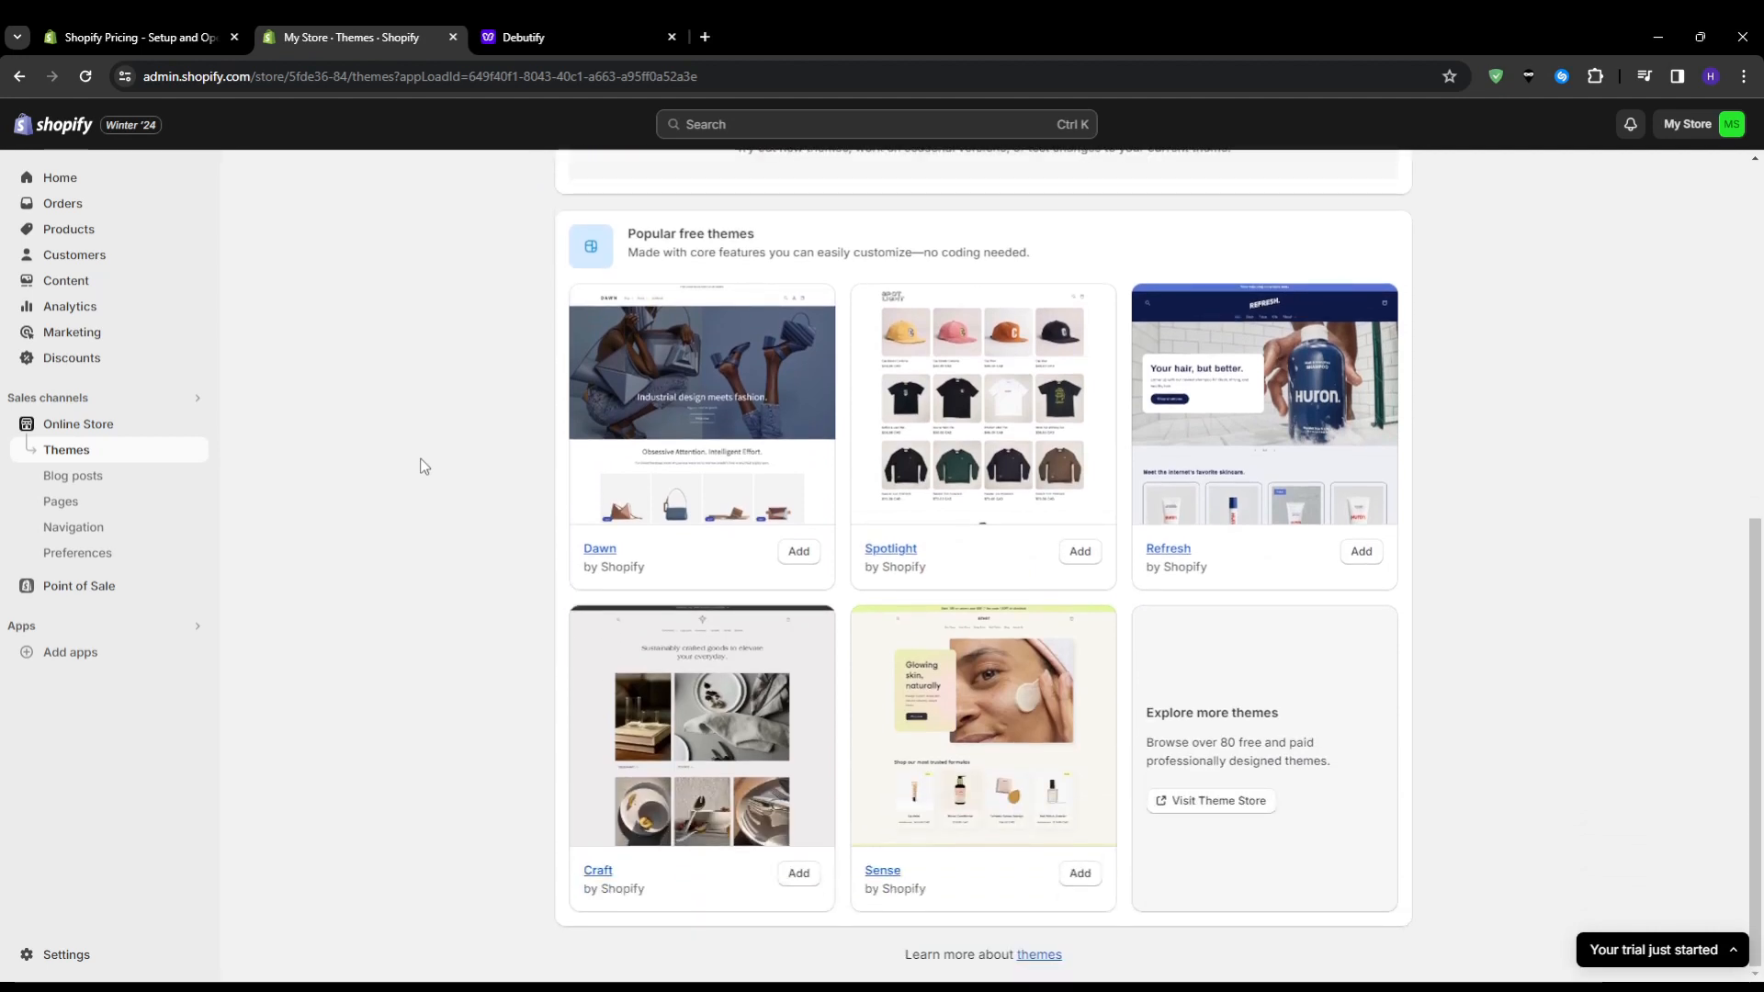
scroll(423, 467, "up", 6)
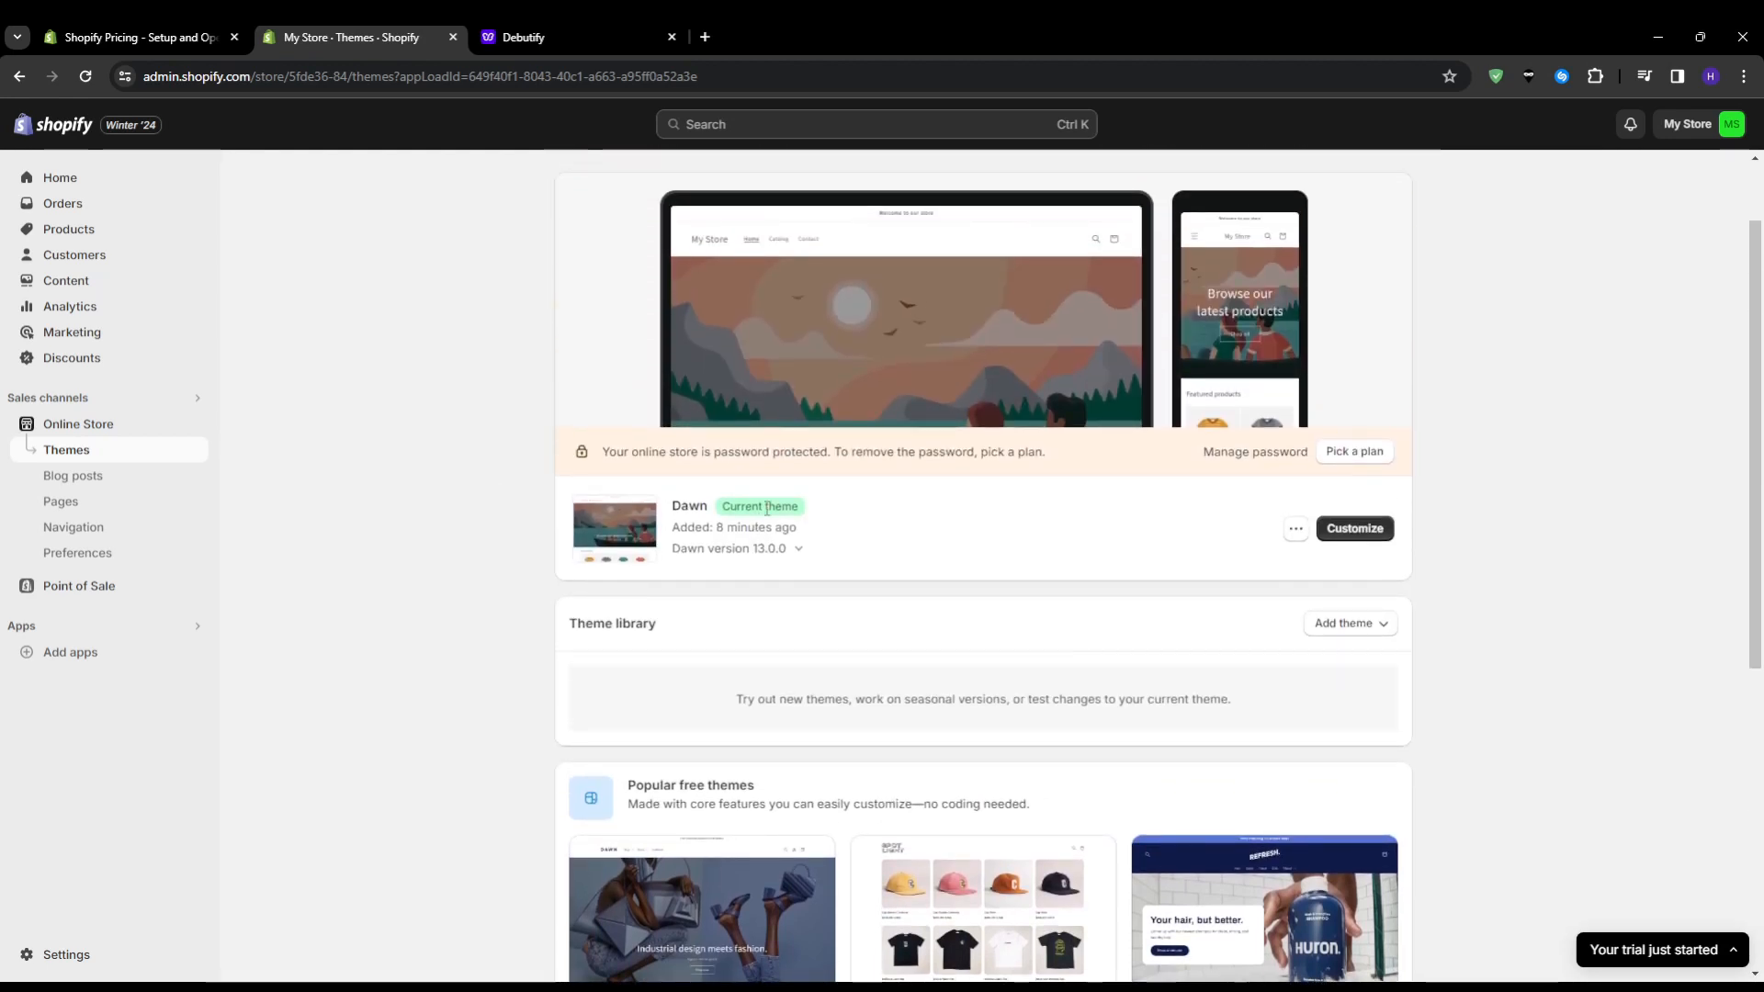
scroll(1400, 625, "down", 5)
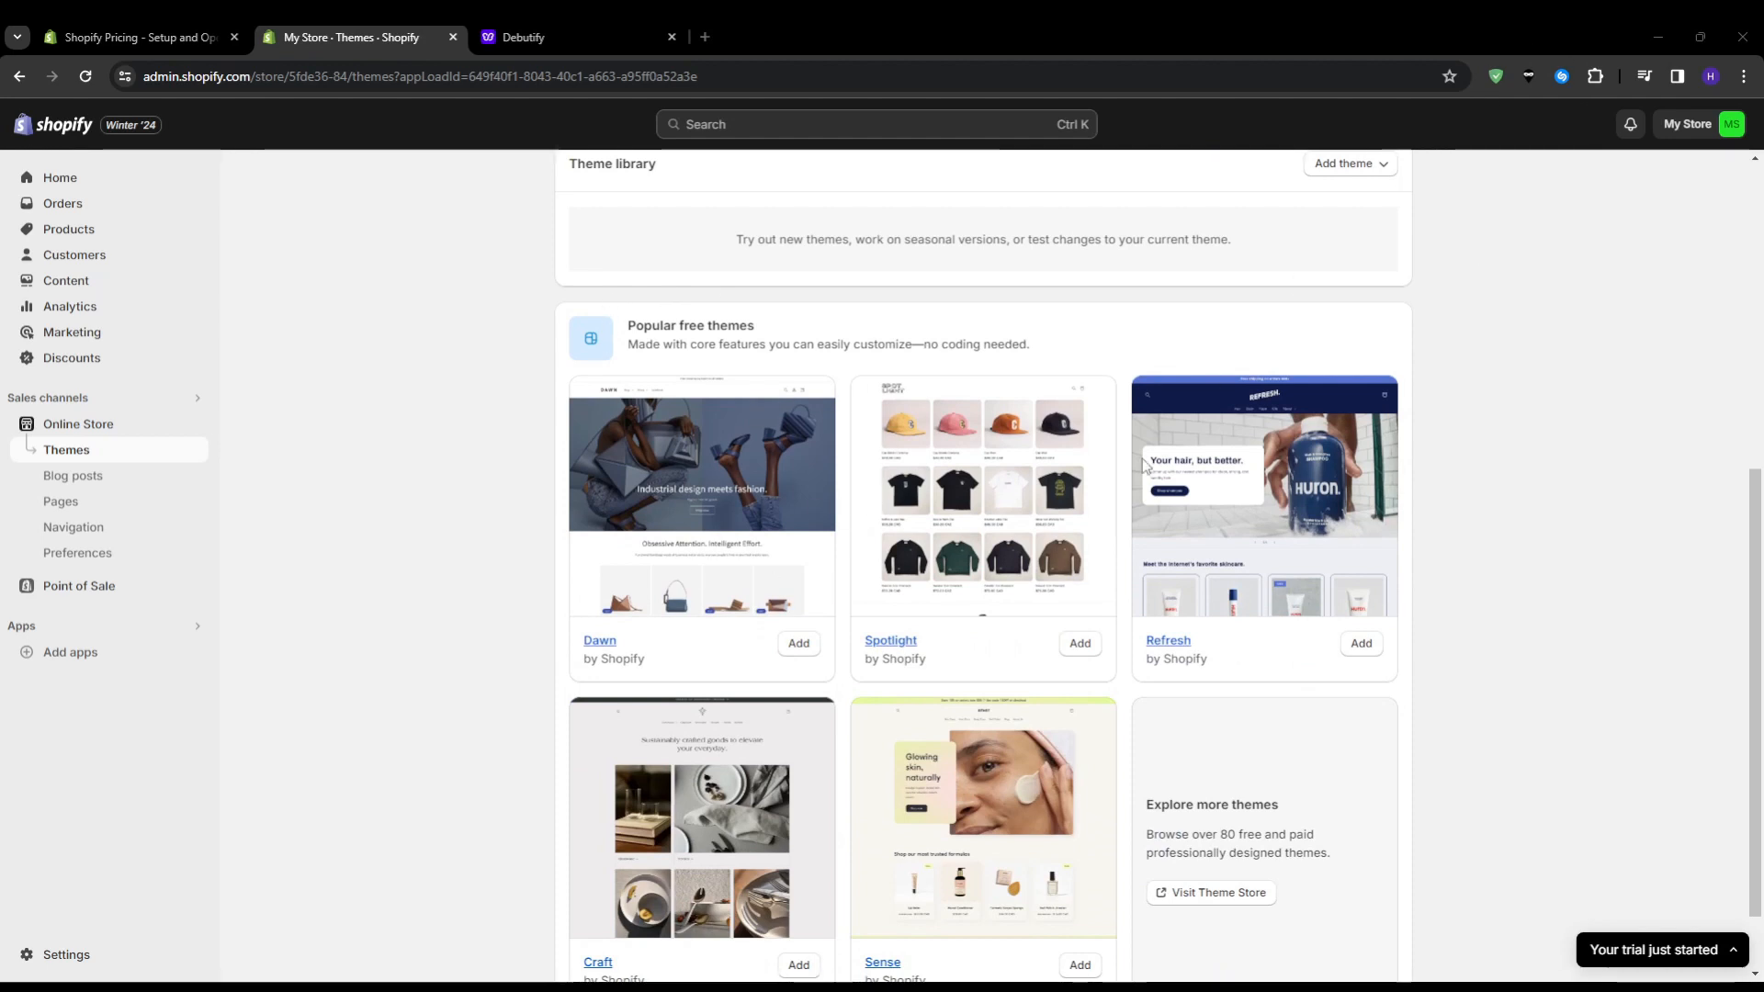
scroll(395, 583, "up", 2)
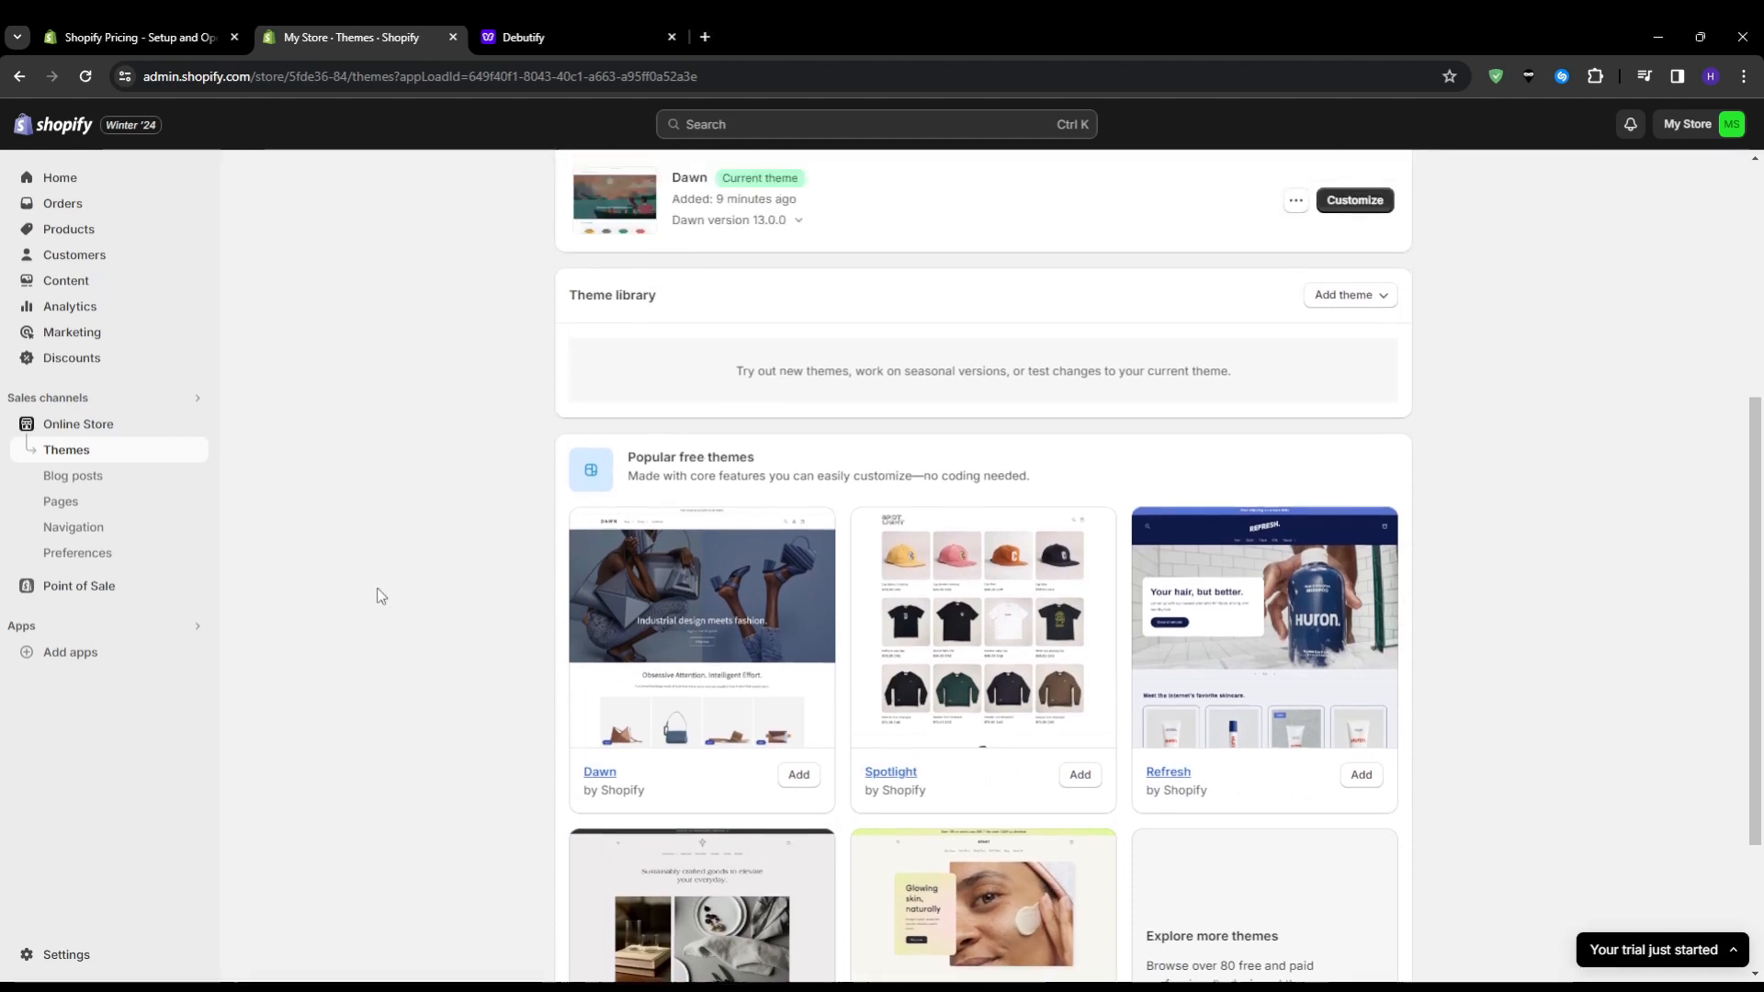
scroll(367, 643, "up", 5)
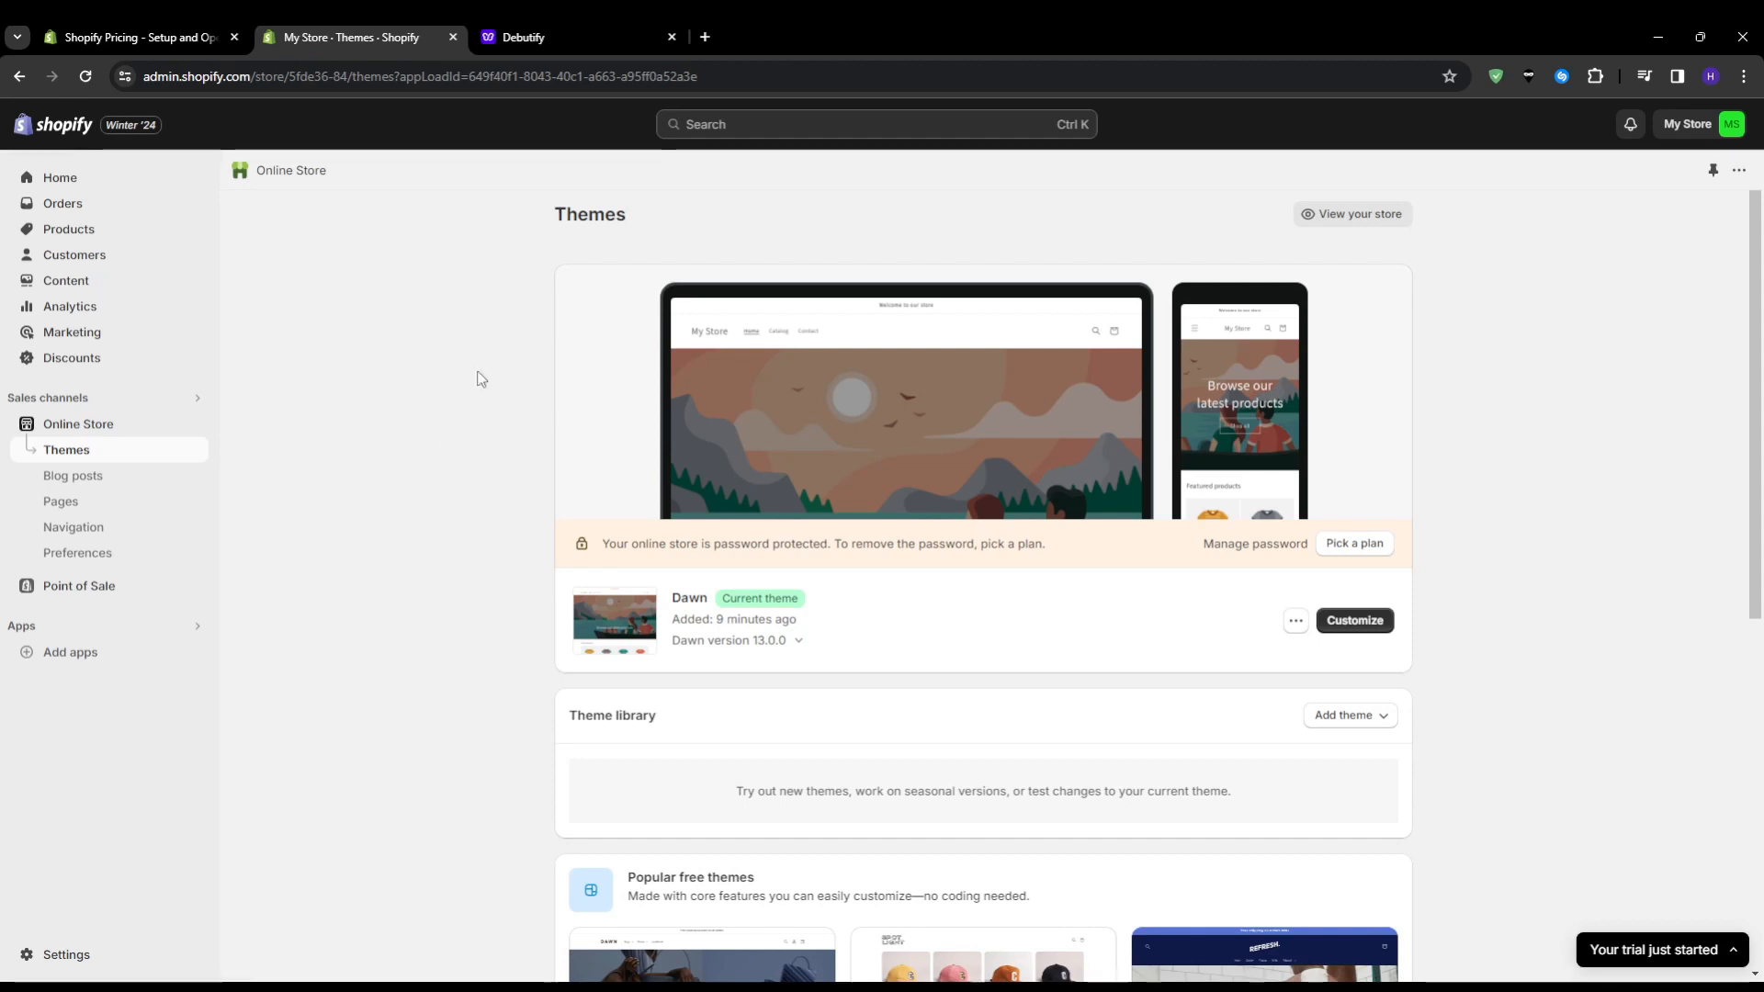
Switch to the Debutify dashboard and review the setup checklist, highlighting "Download and install the theme to your store"
left_click(559, 35)
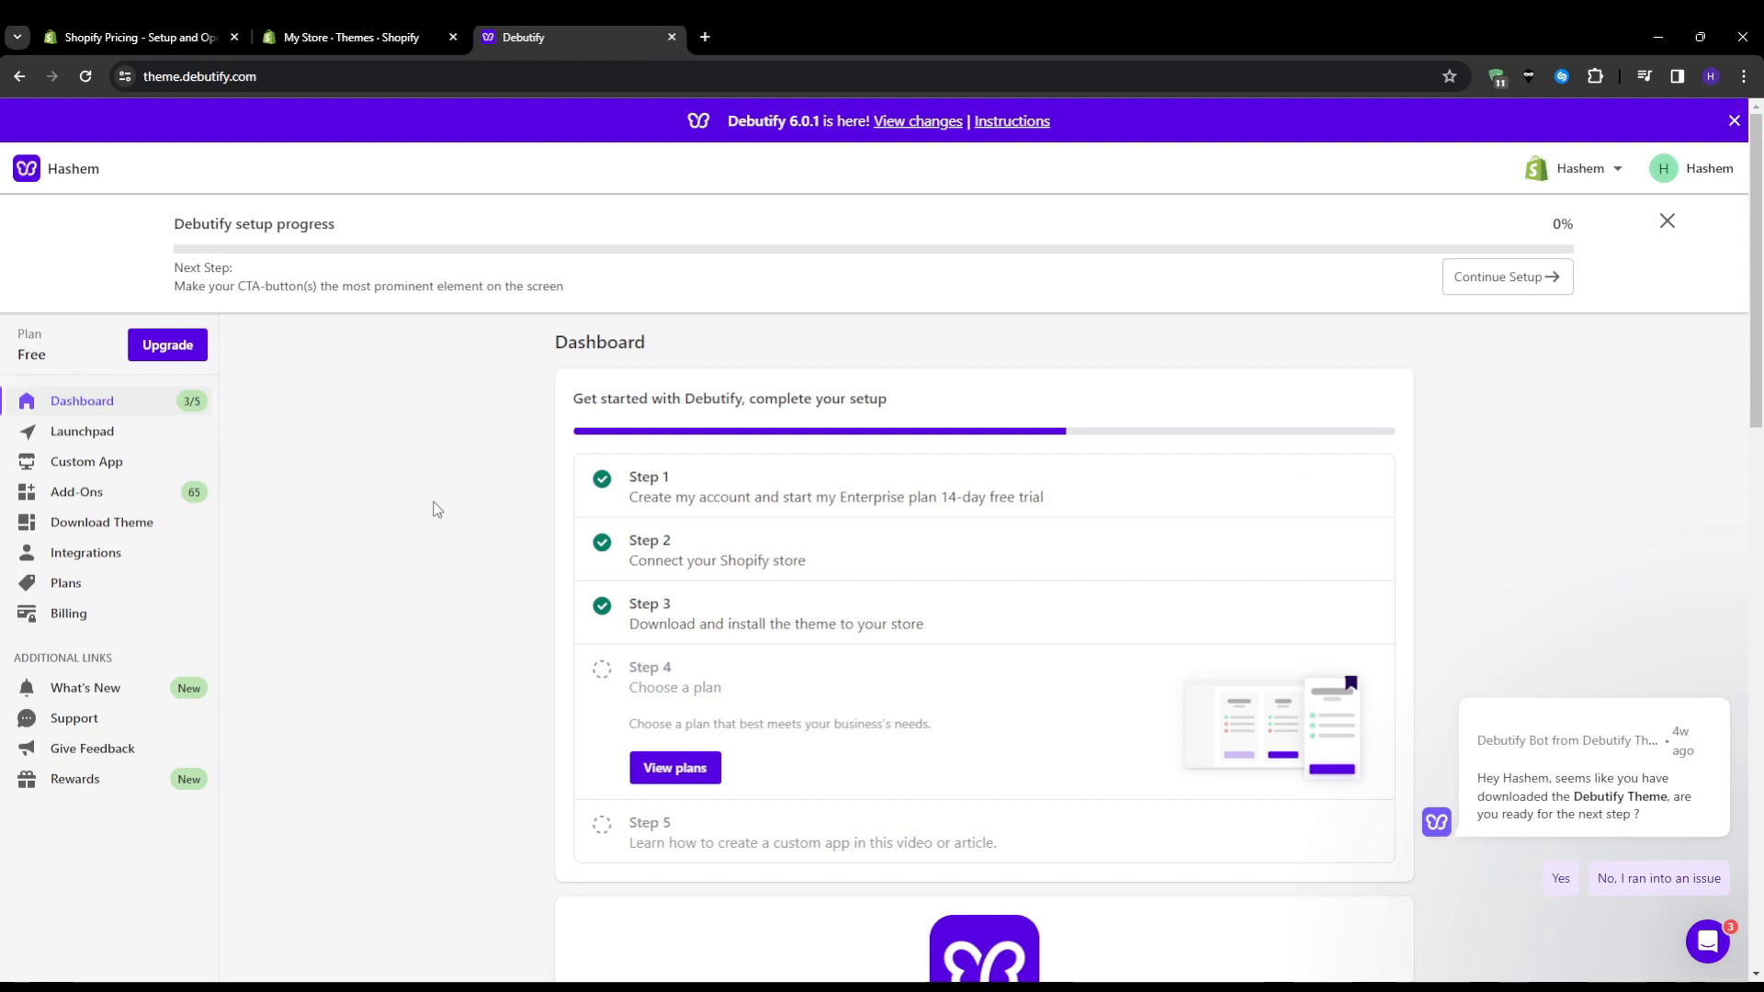
scroll(437, 510, "down", 1)
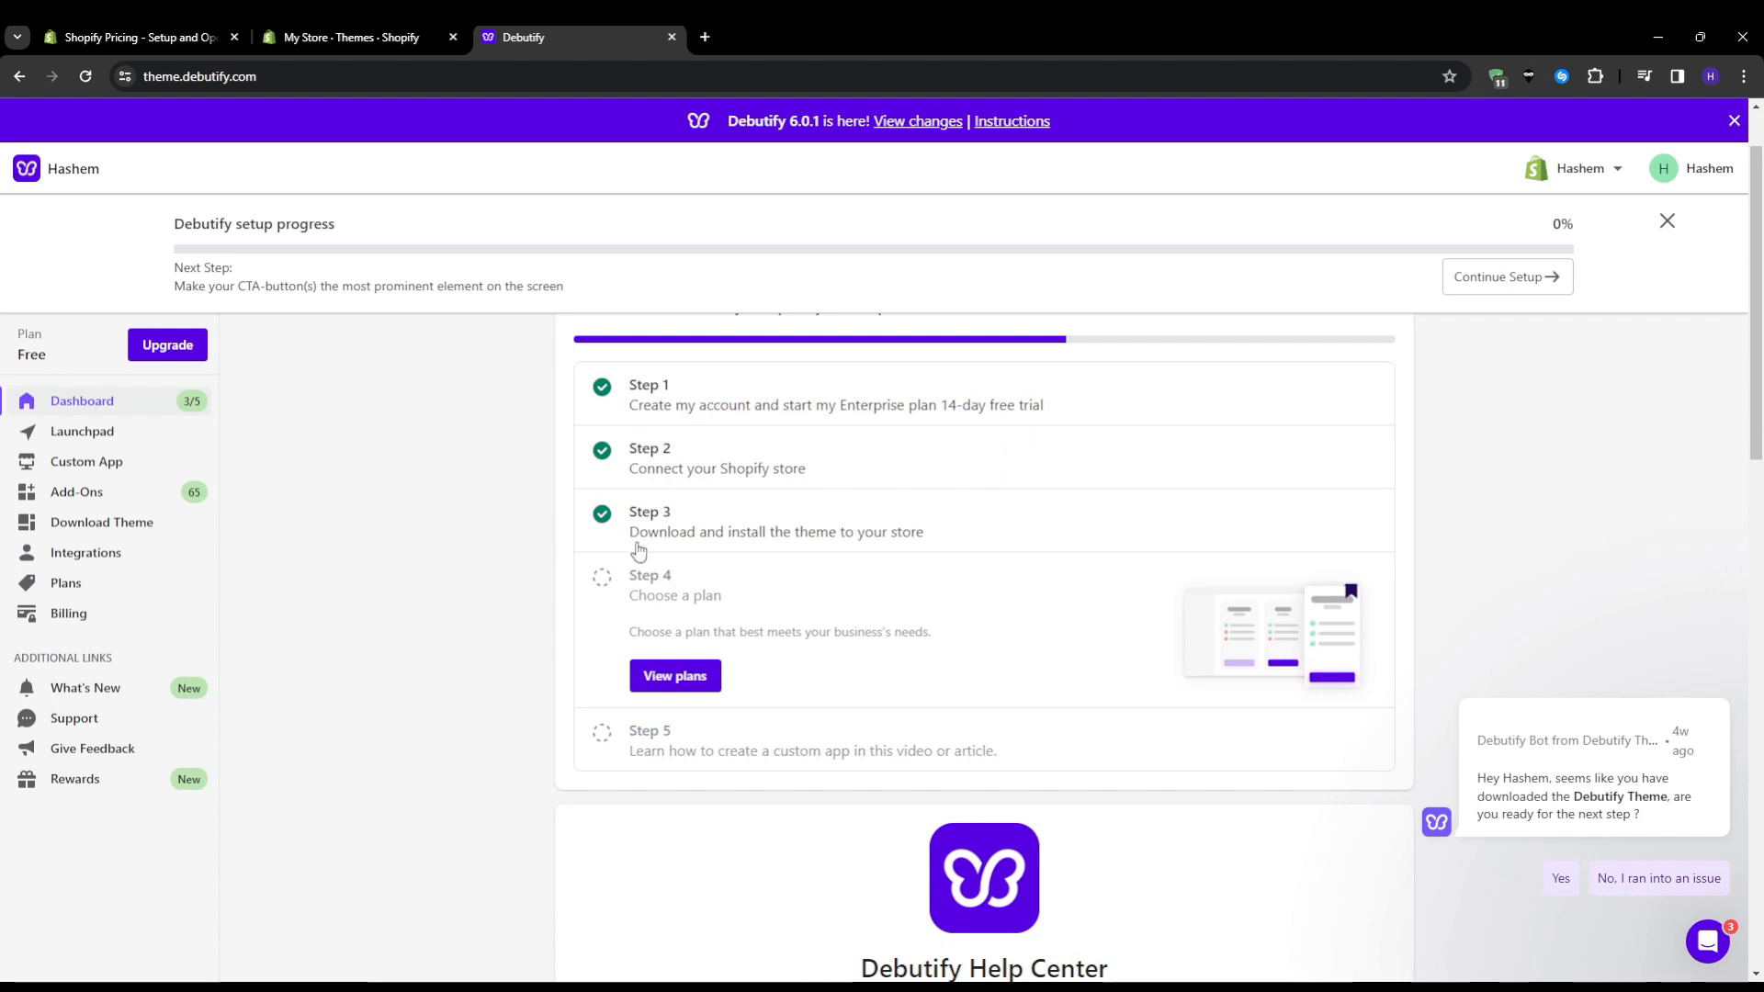
left_click_drag(640, 537, 921, 549)
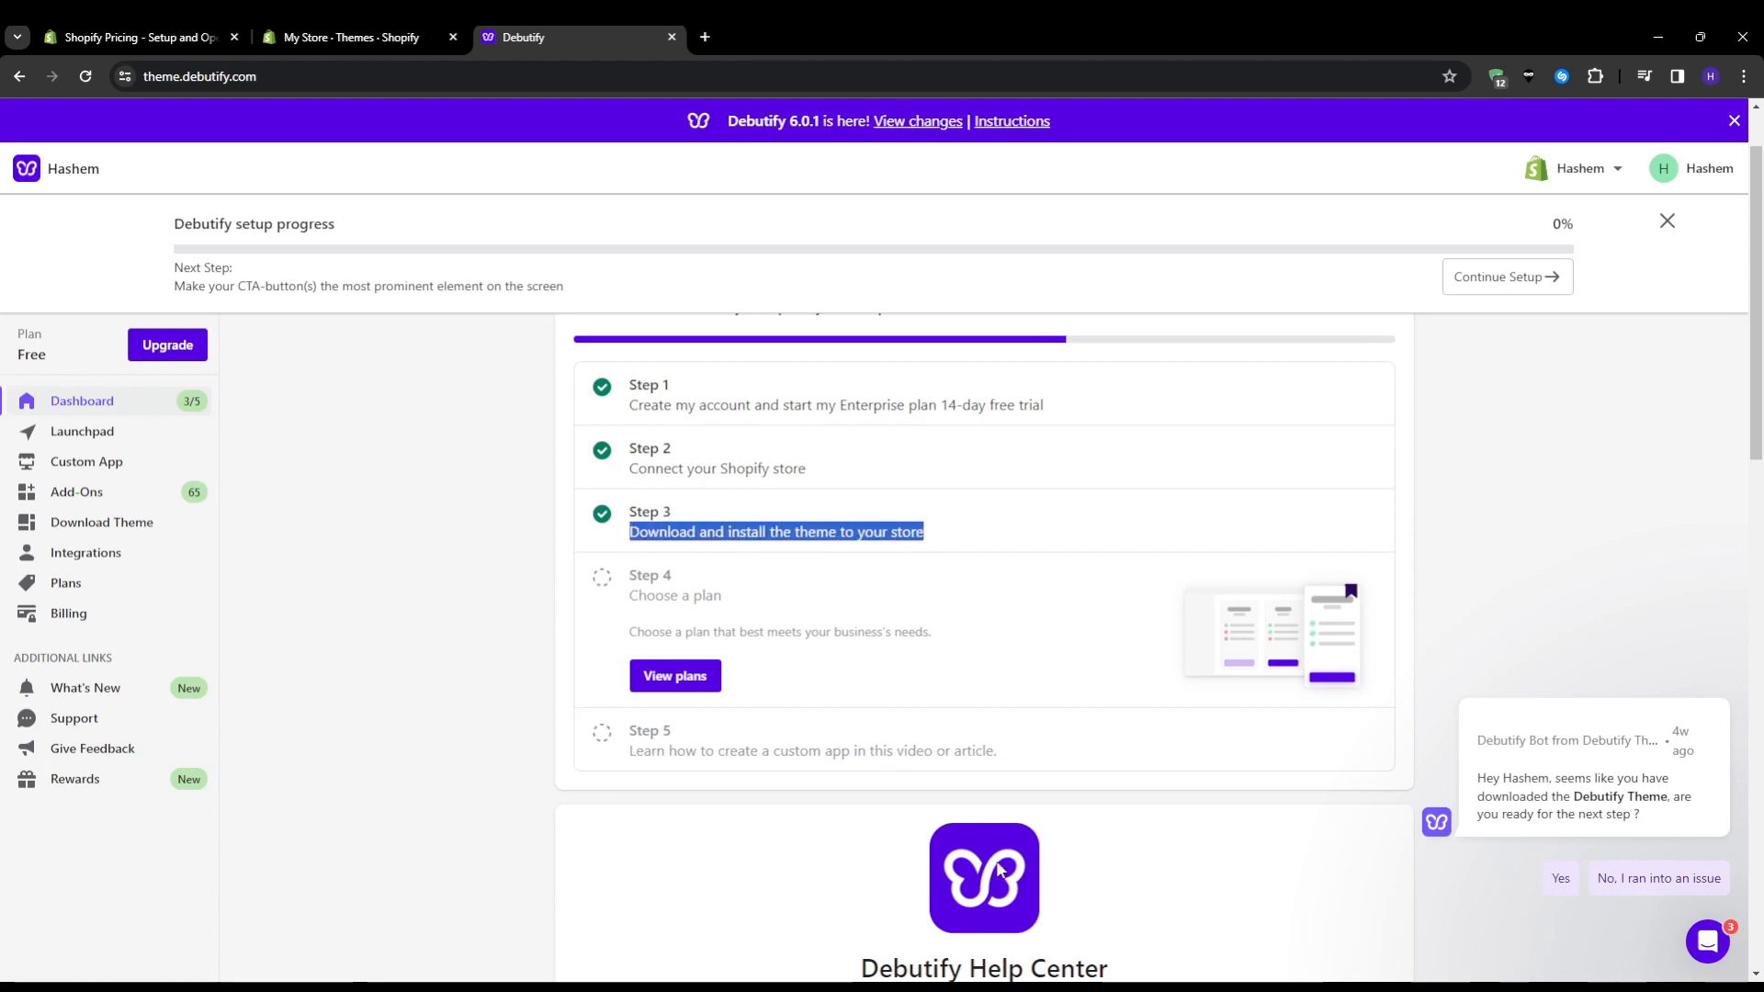
left_click(1080, 986)
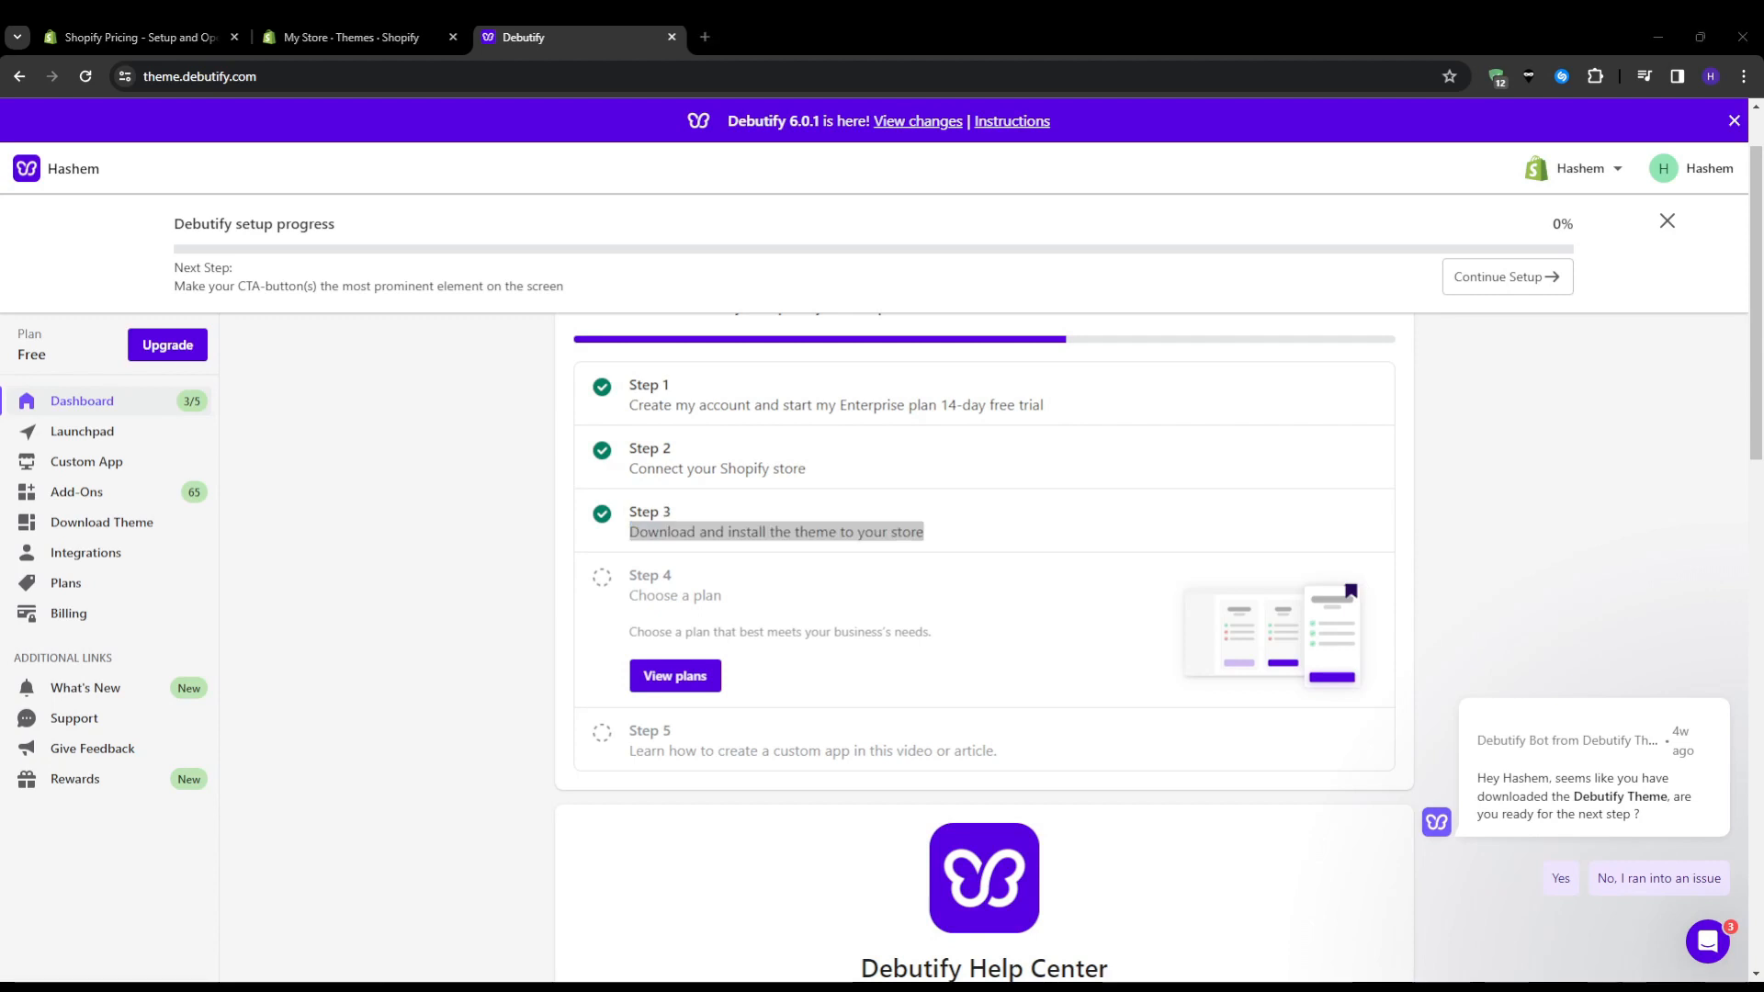
key("alt+Tab")
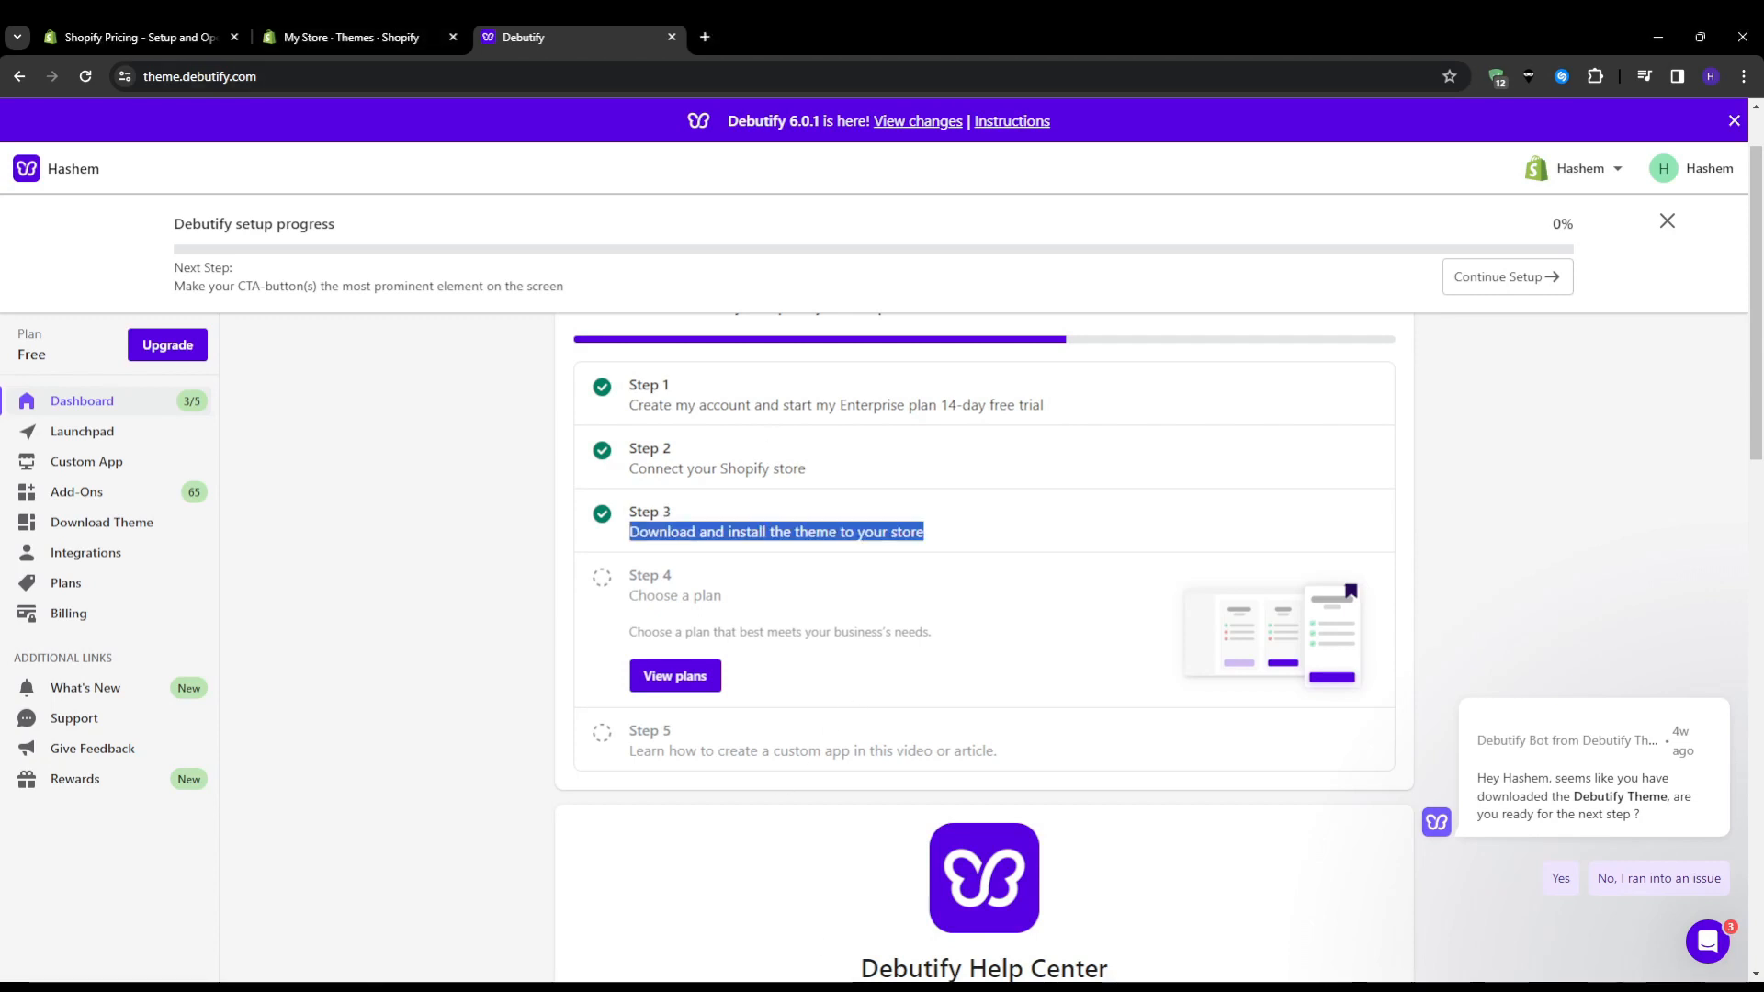
Return to the store's Themes page, open the Debutify 5-0-2 draft theme in the theme editor, and dismiss the free trial notice
left_click(345, 35)
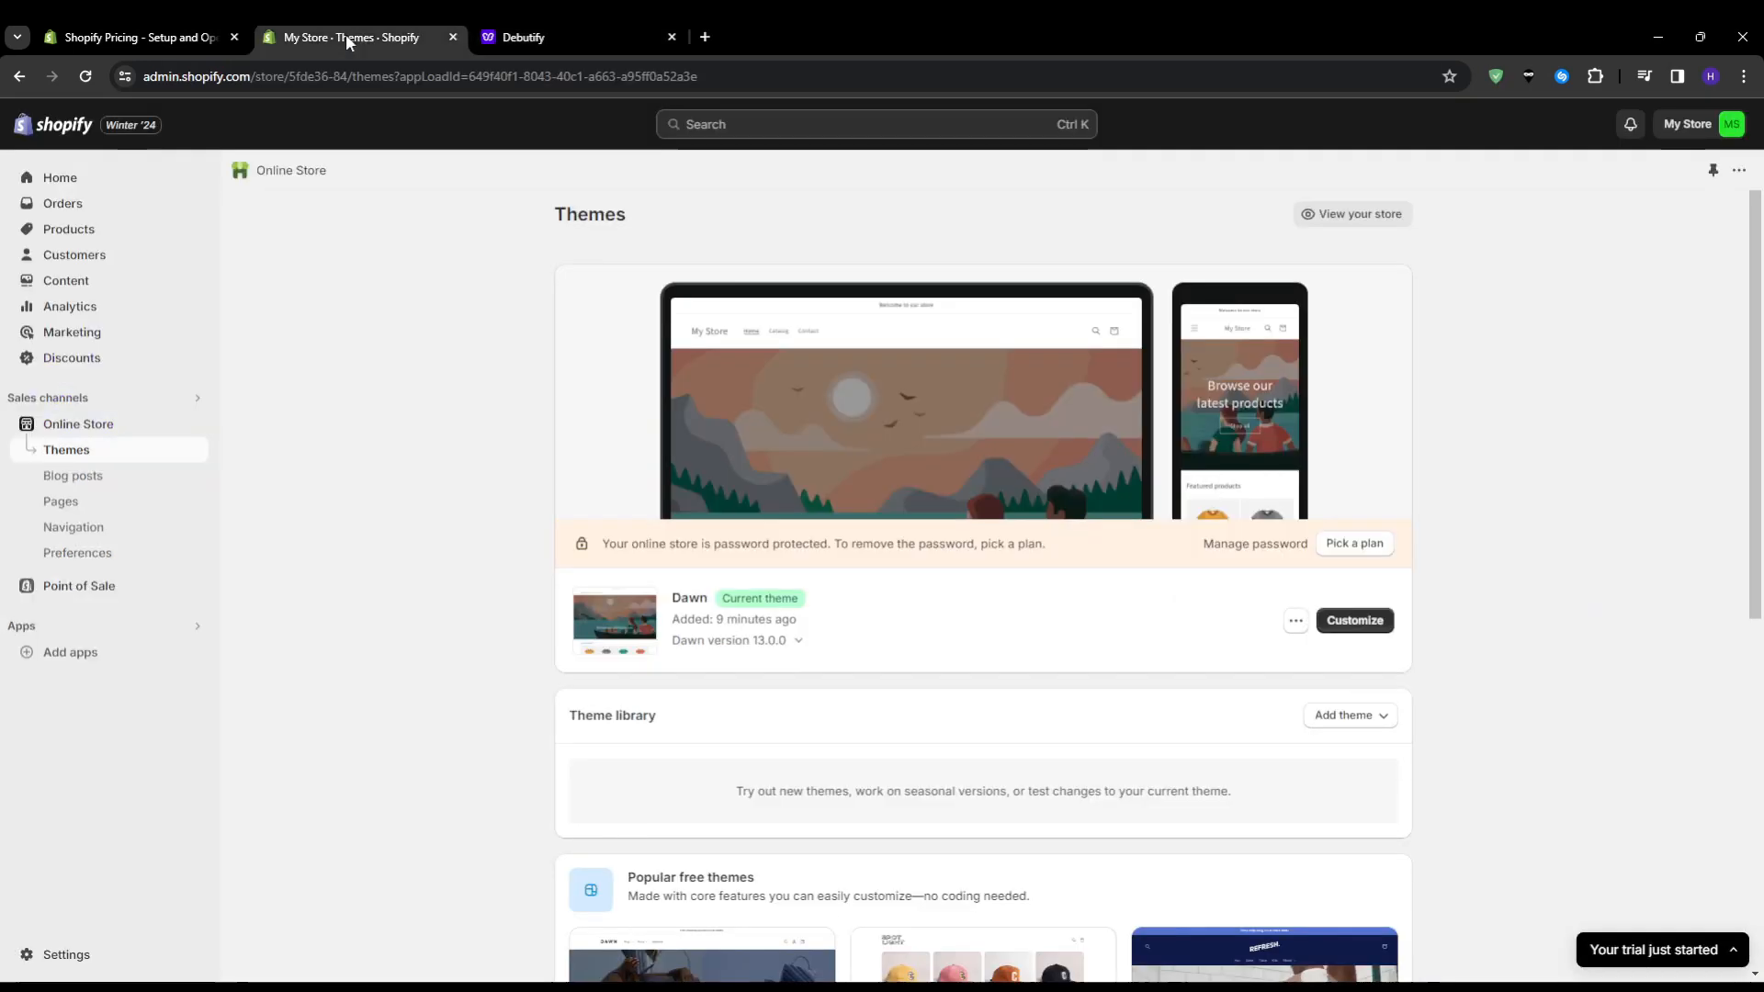
left_click(1320, 719)
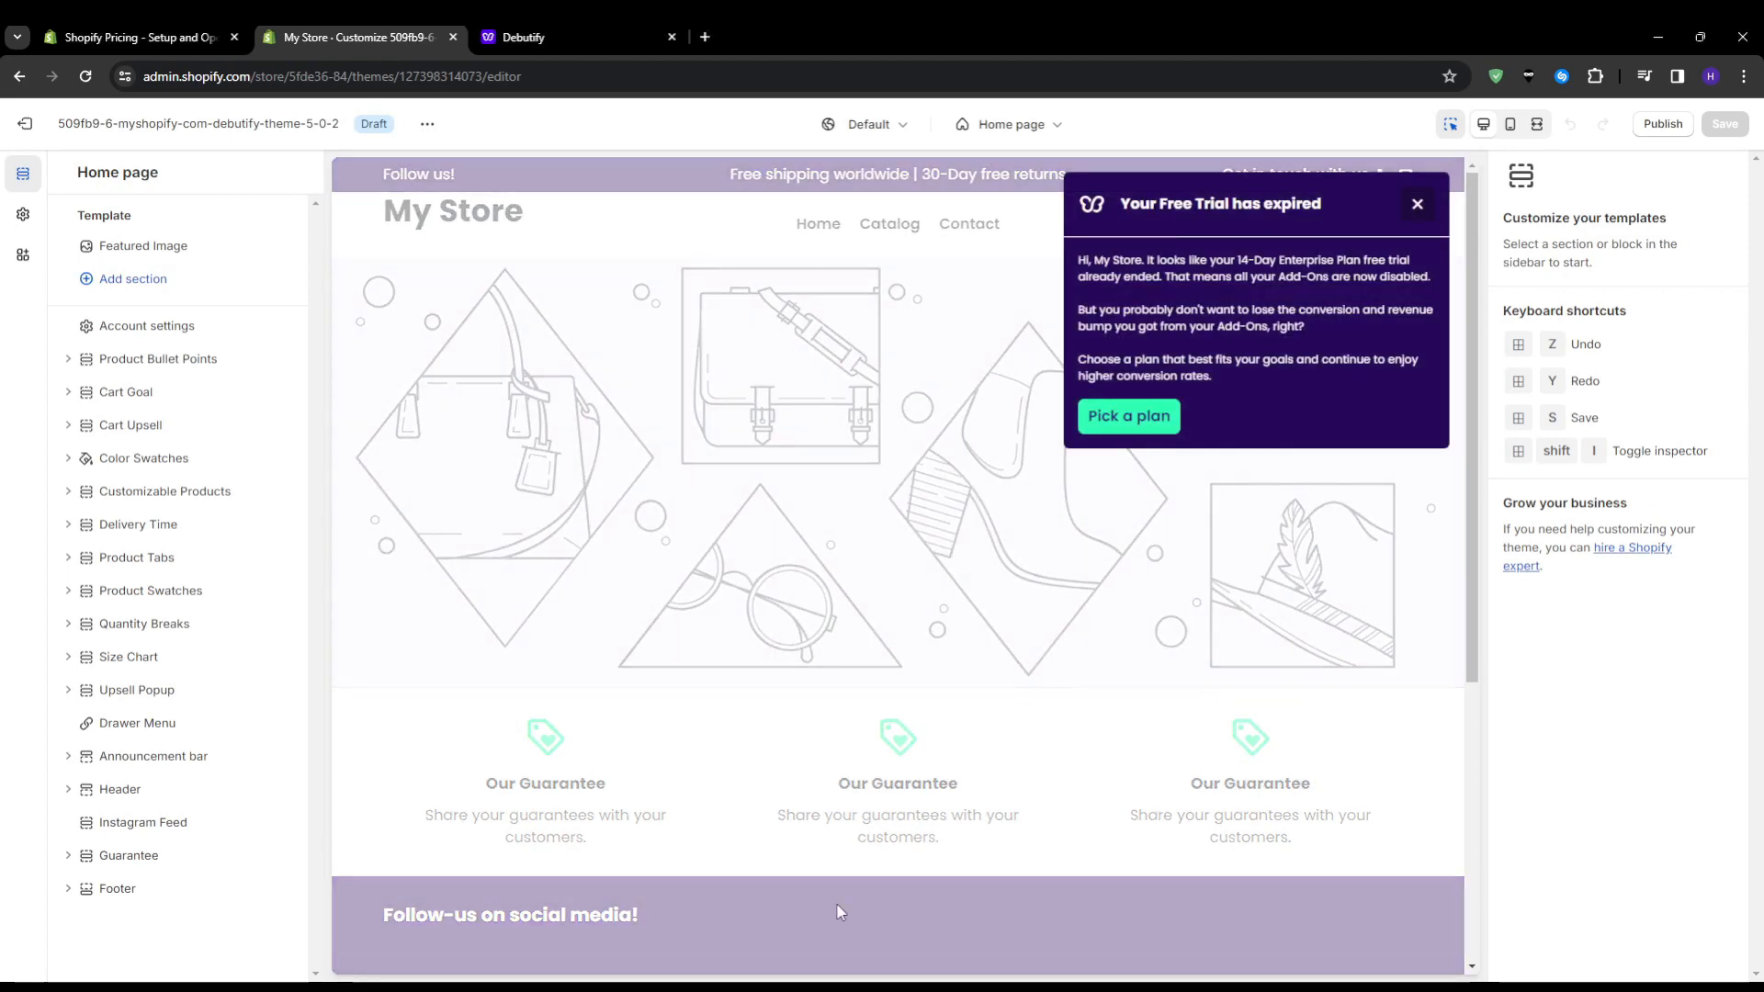
left_click(1417, 203)
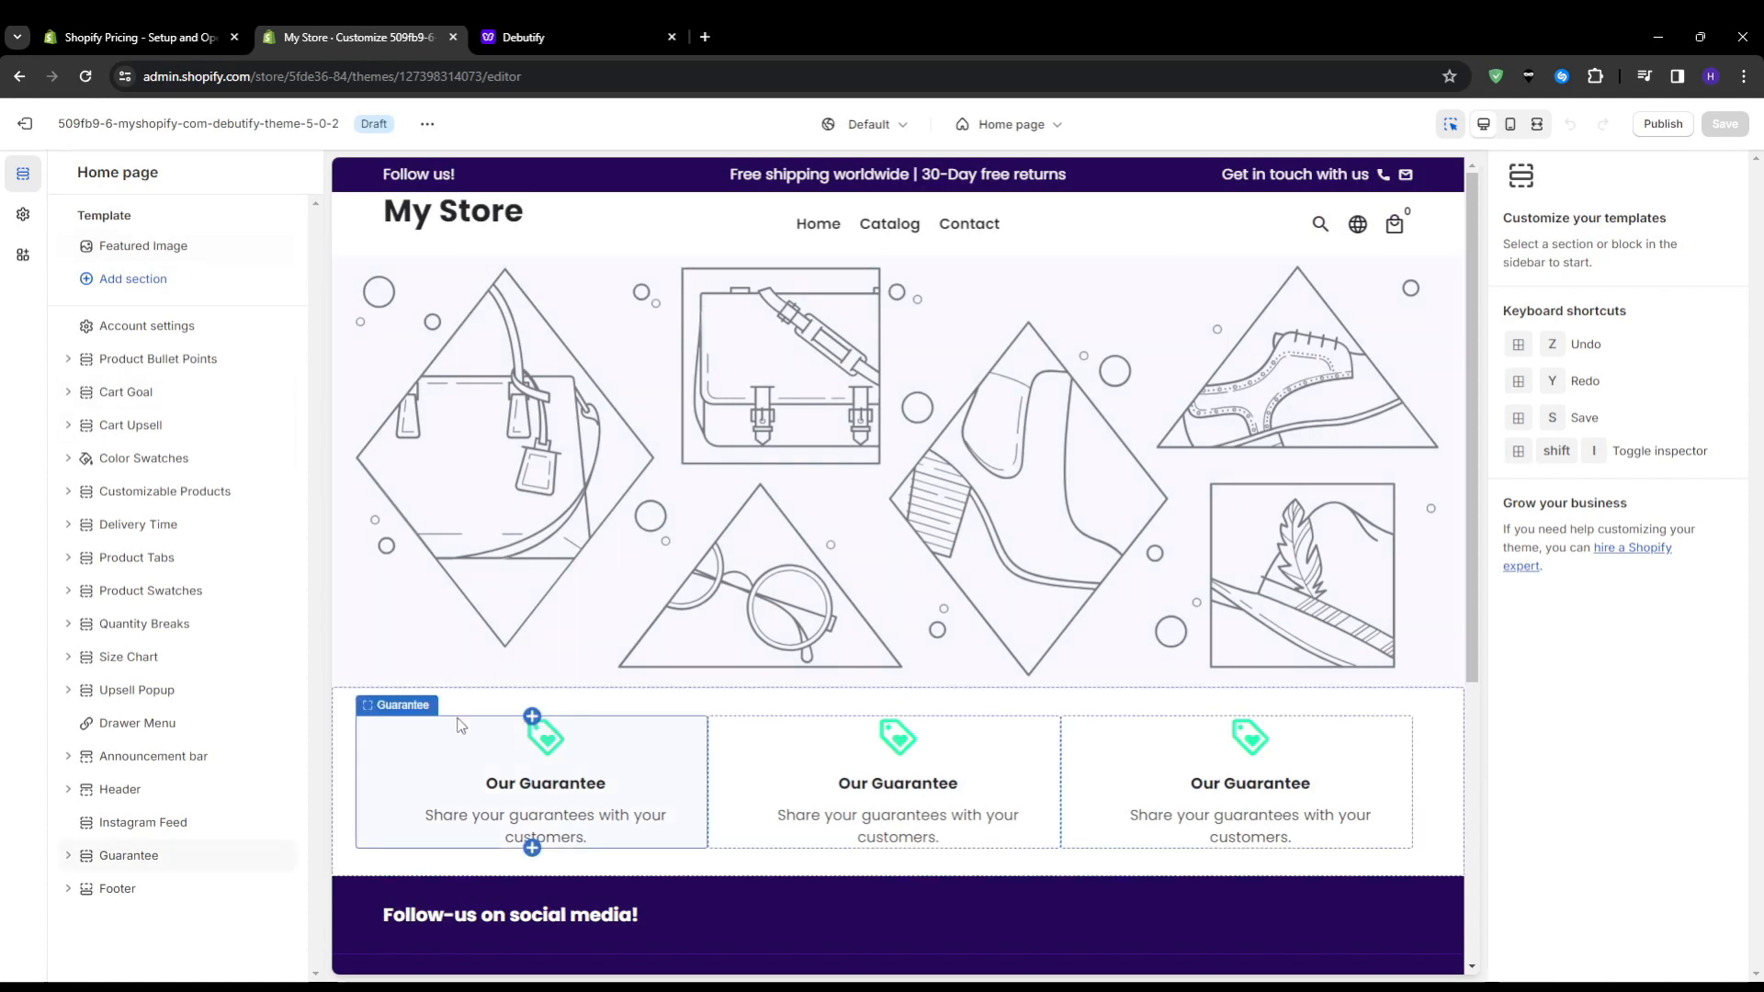
Open the Debutify theme settings and look through the setting categories and add-ons
left_click(13, 228)
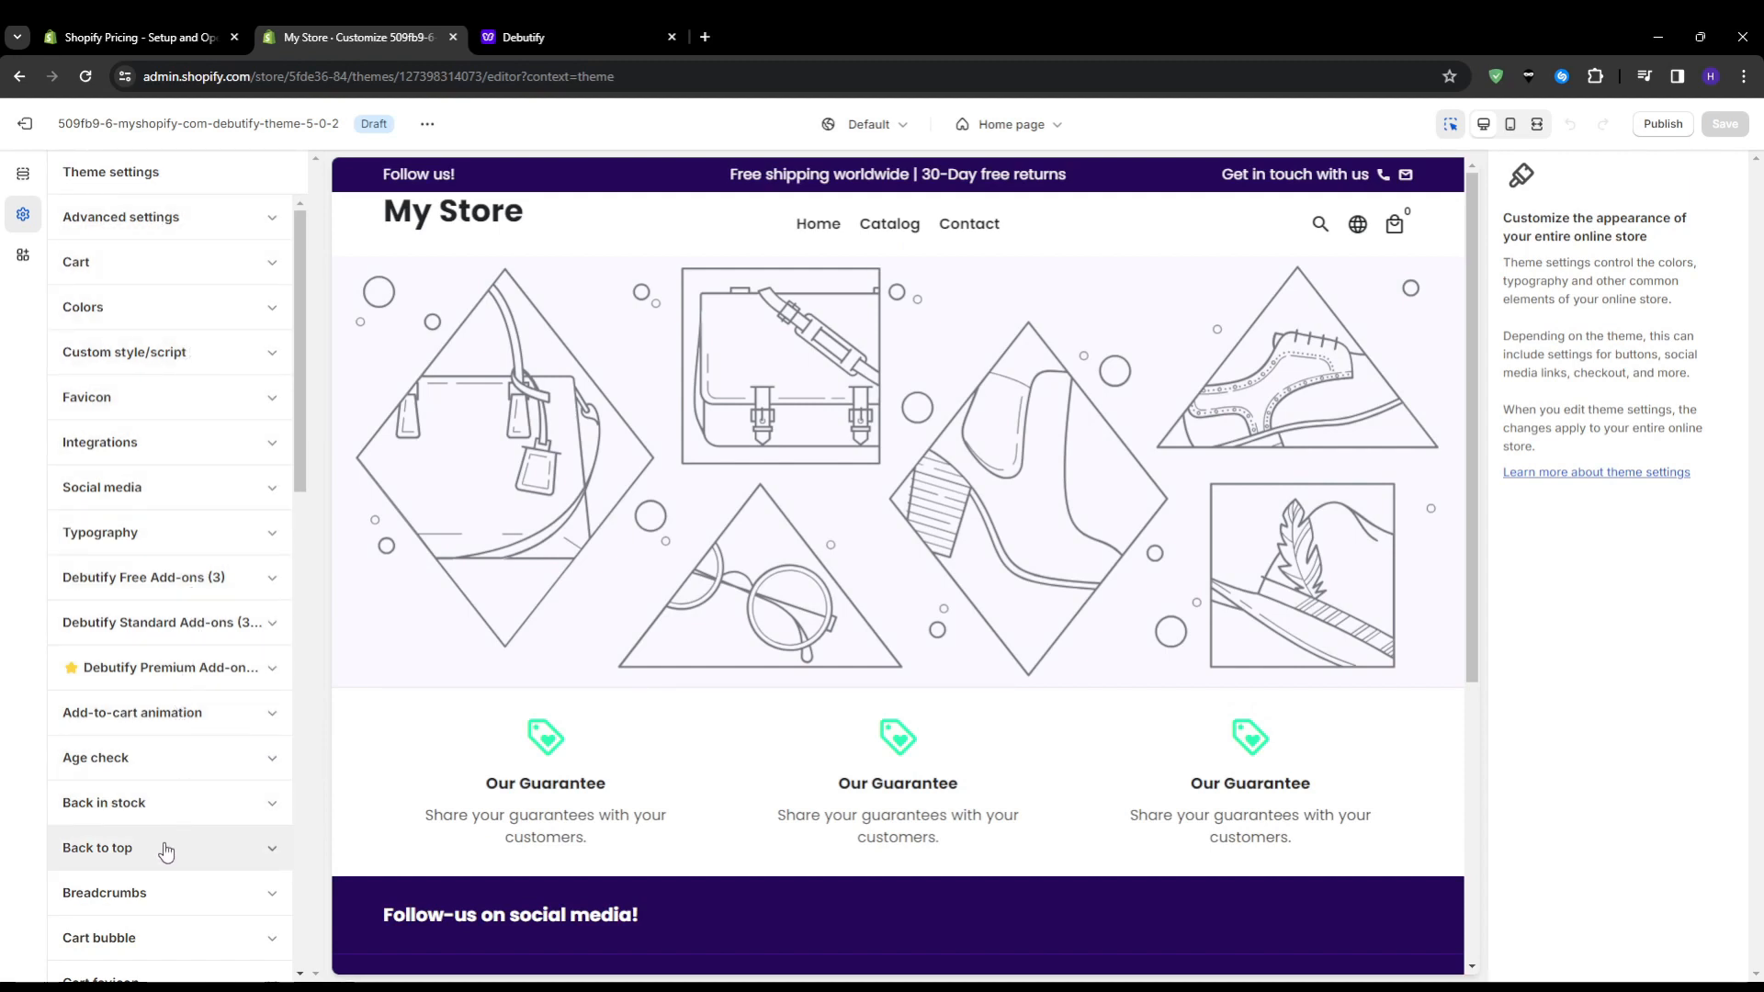
scroll(185, 272, "down", 5)
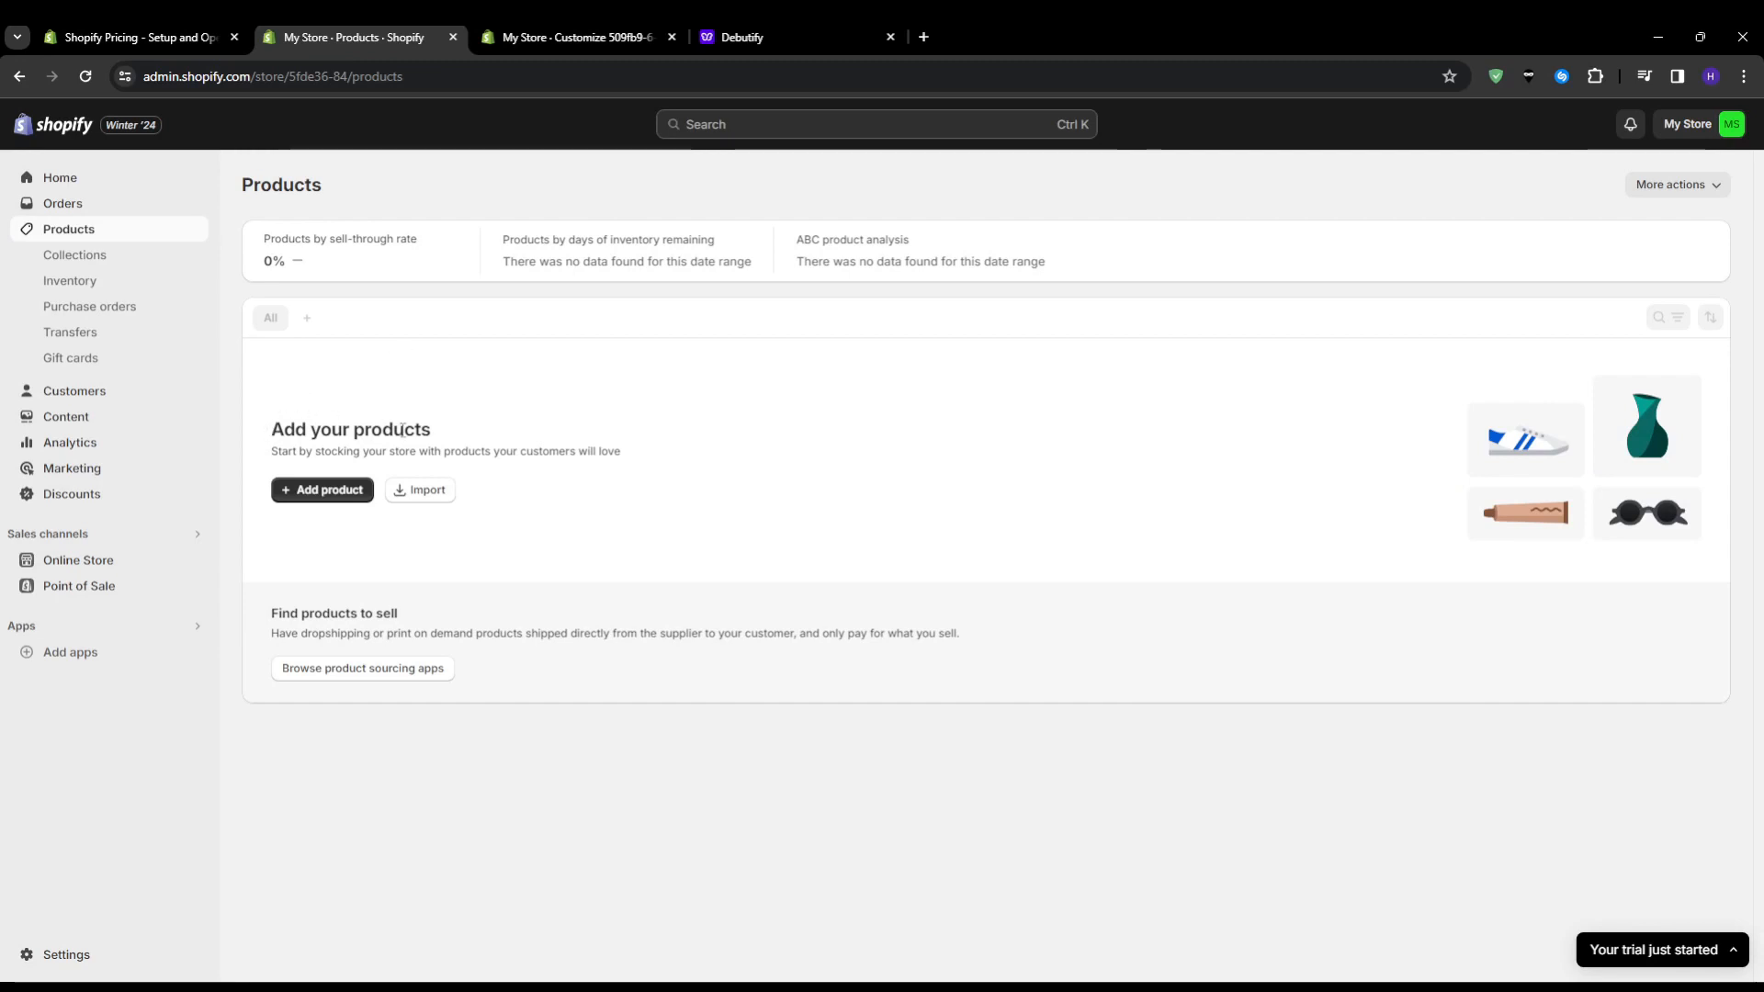
Open a new product form and review its description, media, pricing, inventory and shipping fields
left_click(347, 493)
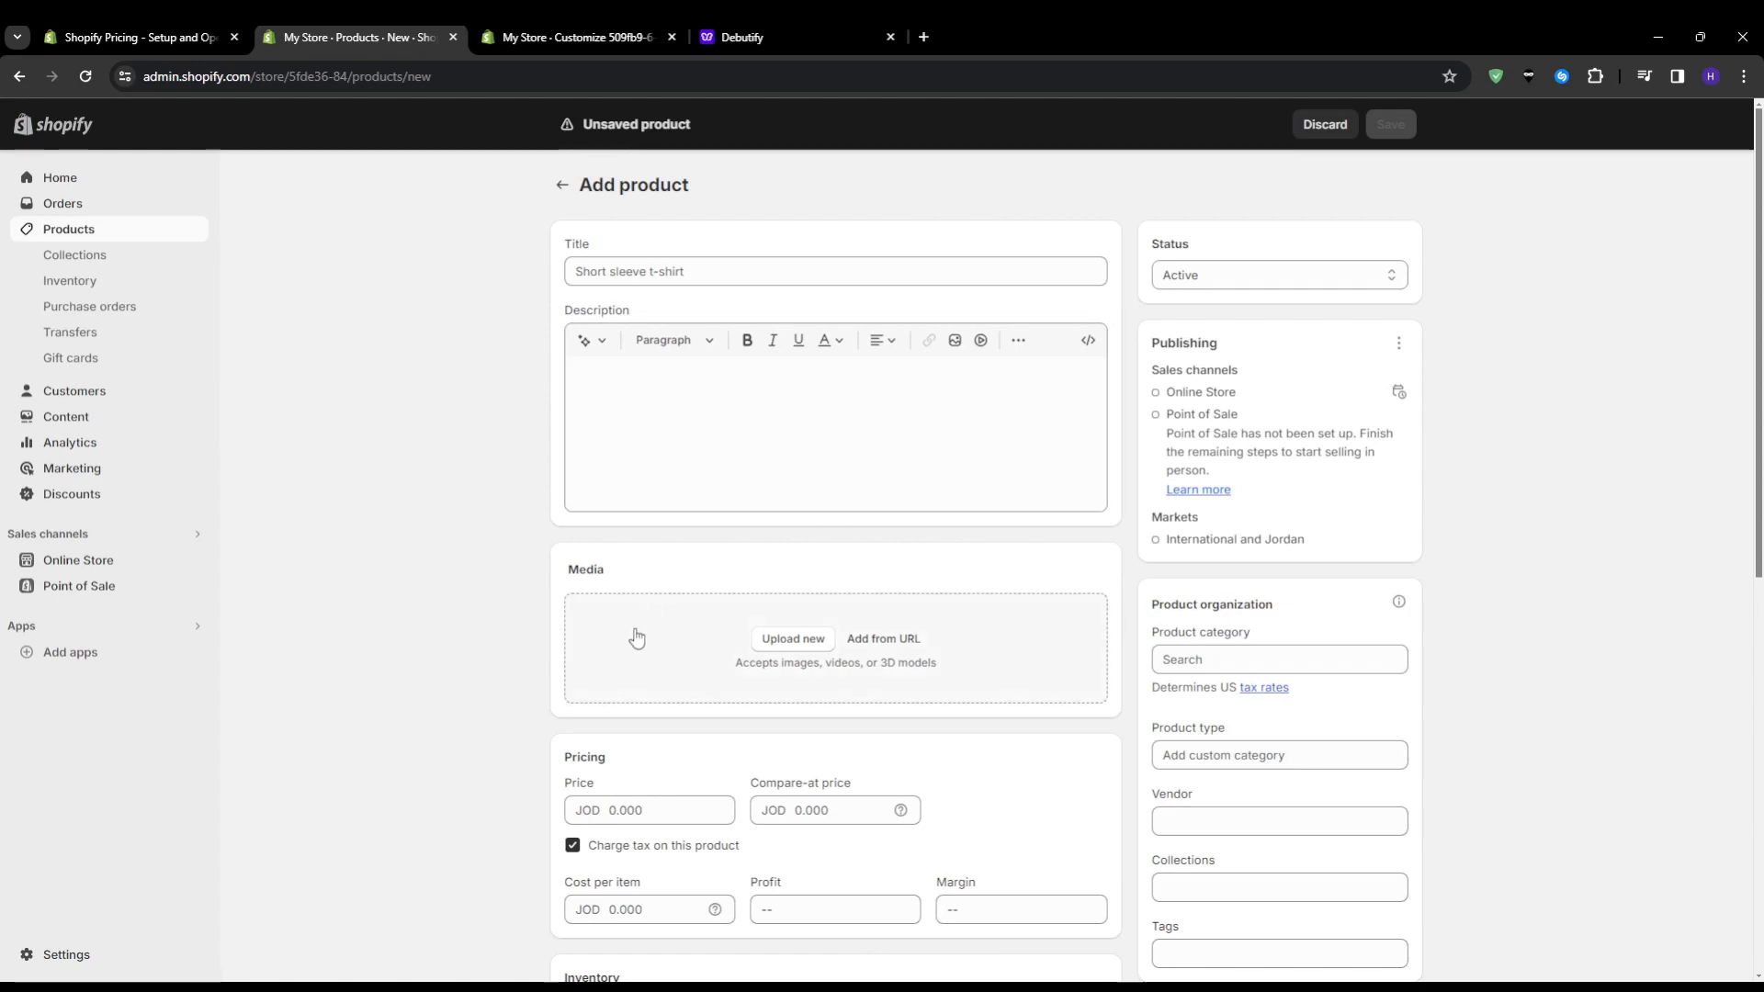
scroll(635, 637, "down", 6)
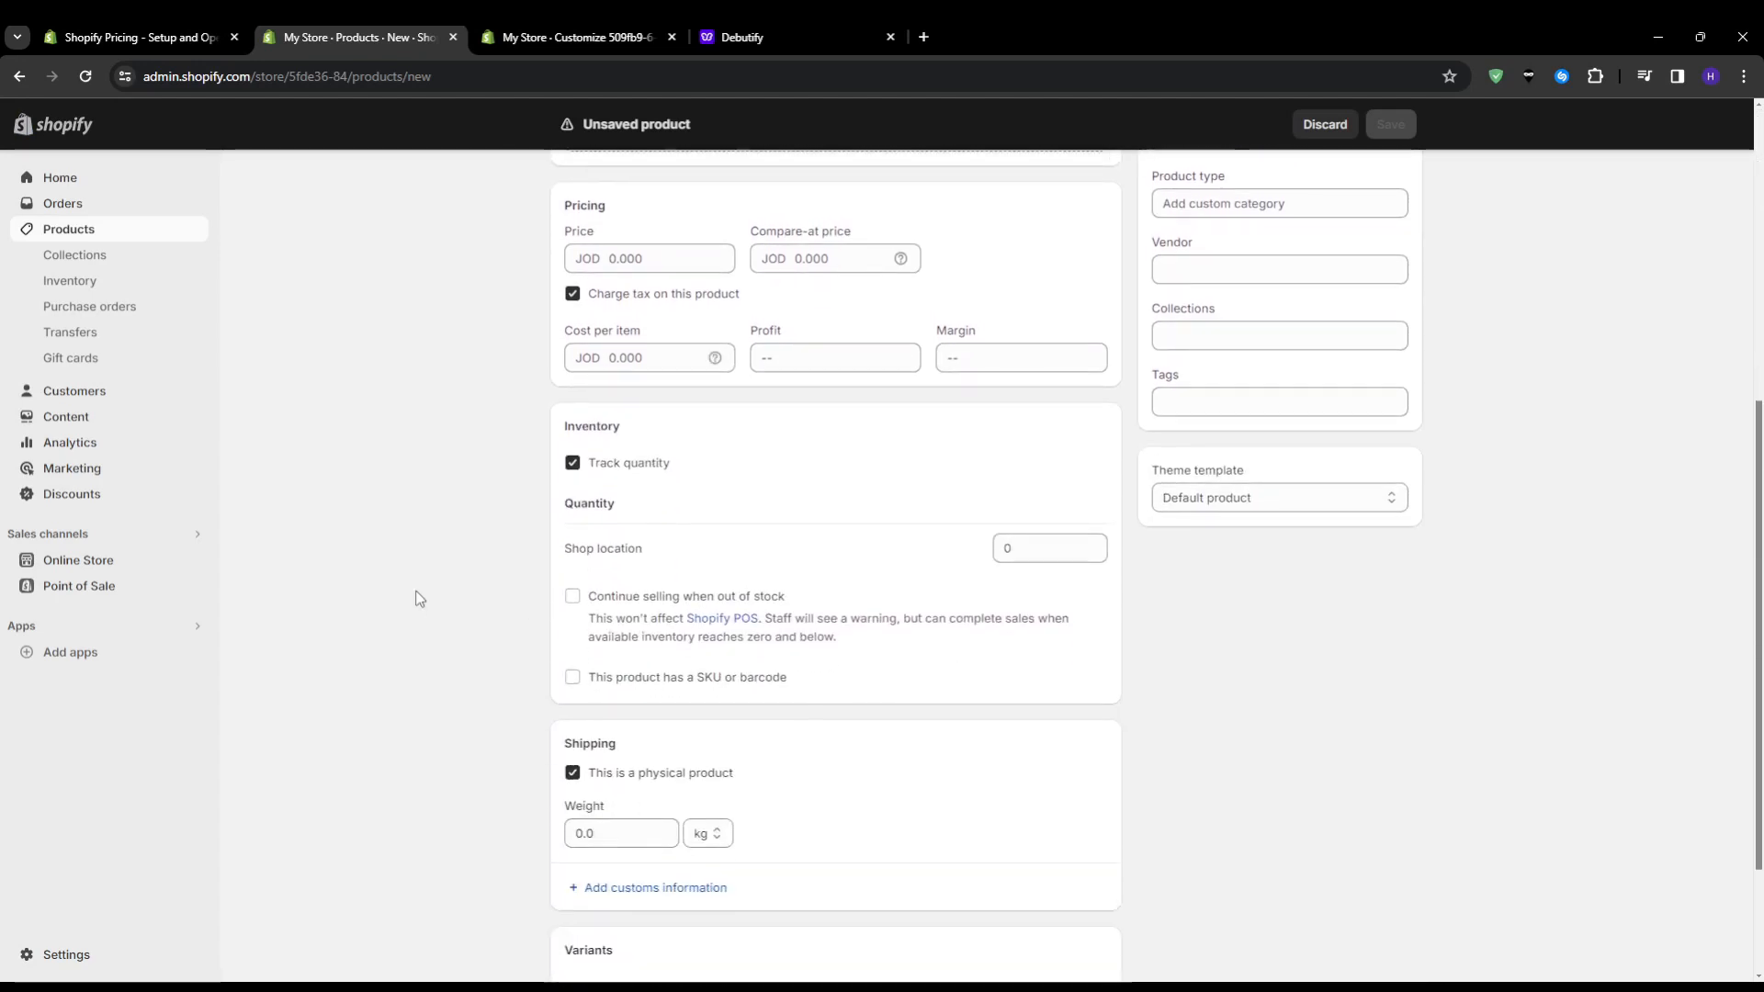
scroll(415, 598, "down", 2)
scroll(409, 583, "up", 6)
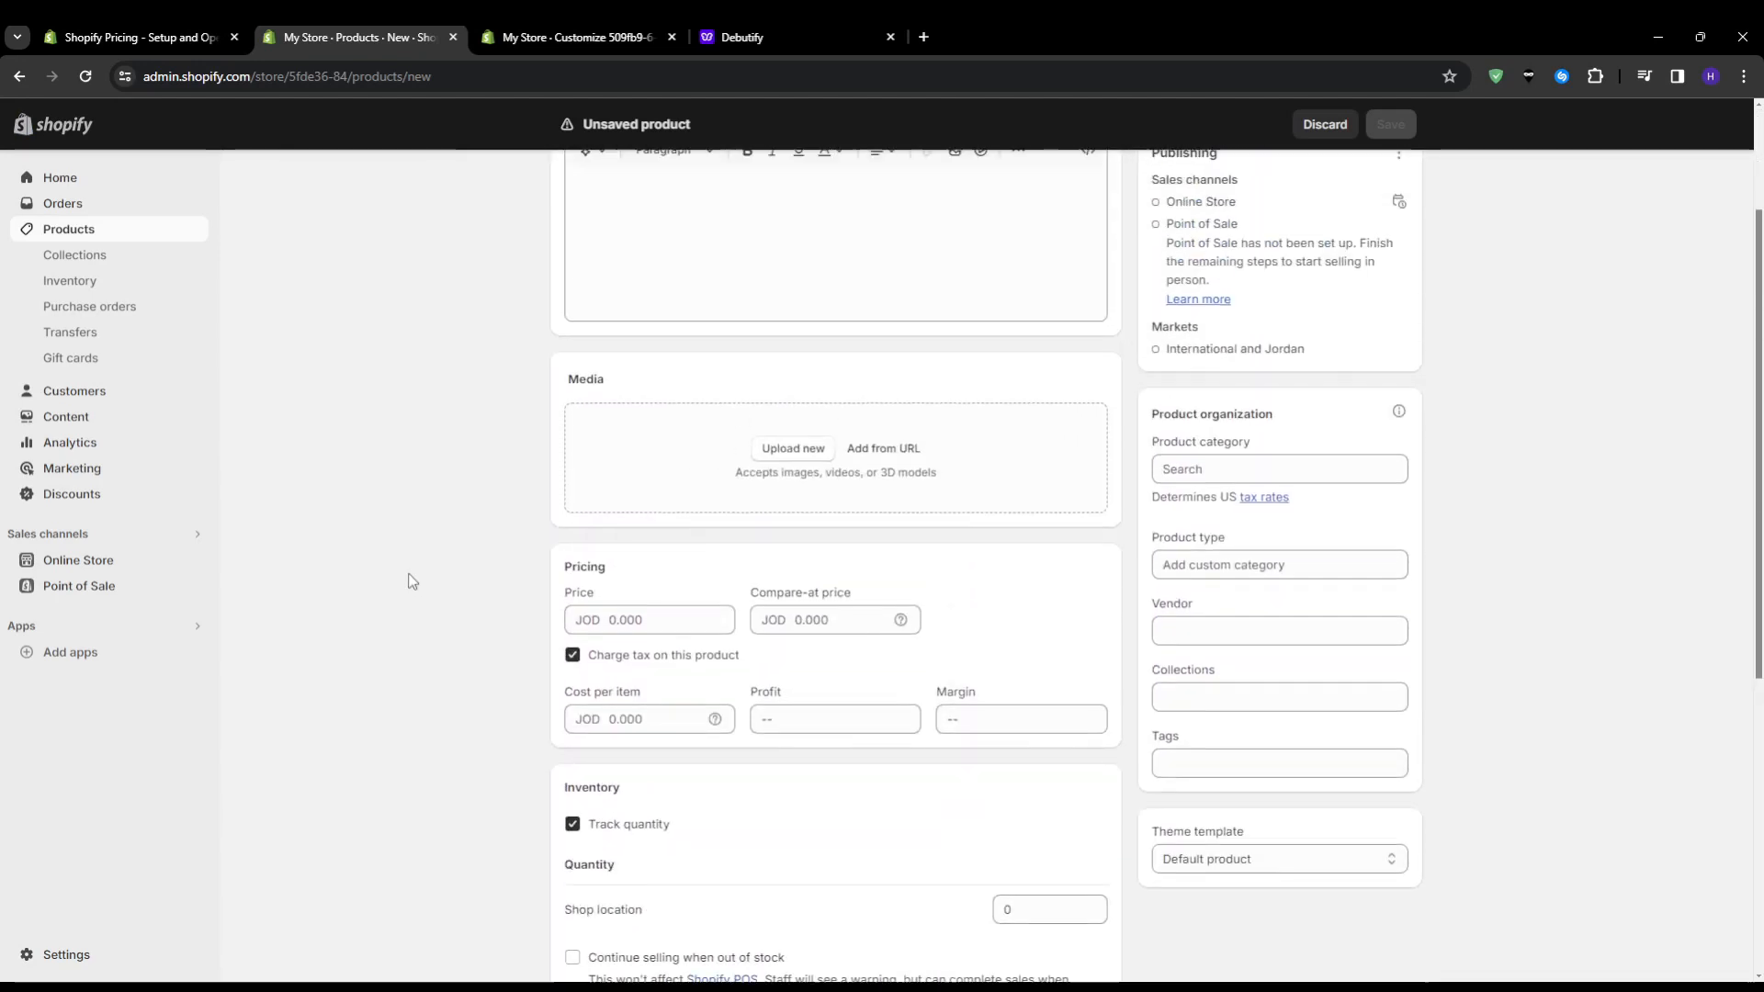
scroll(412, 580, "up", 3)
Open the store's product collections and bring up a blank form for creating a collection
left_click(61, 255)
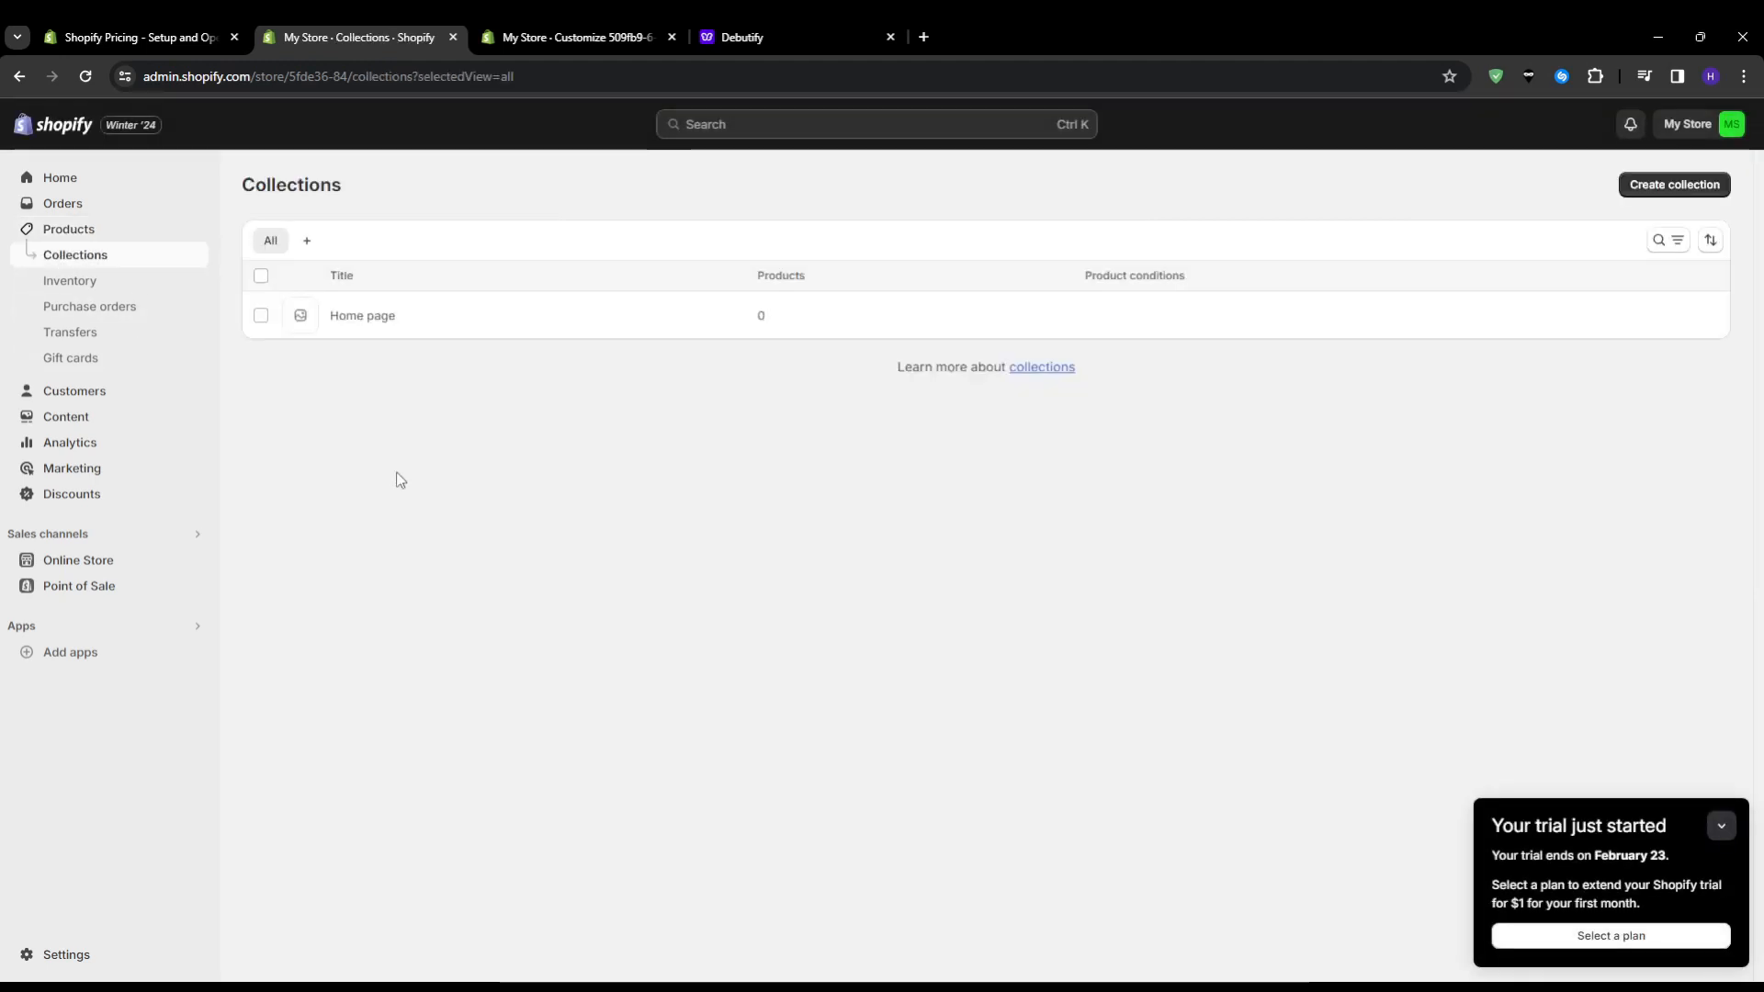
left_click(1659, 186)
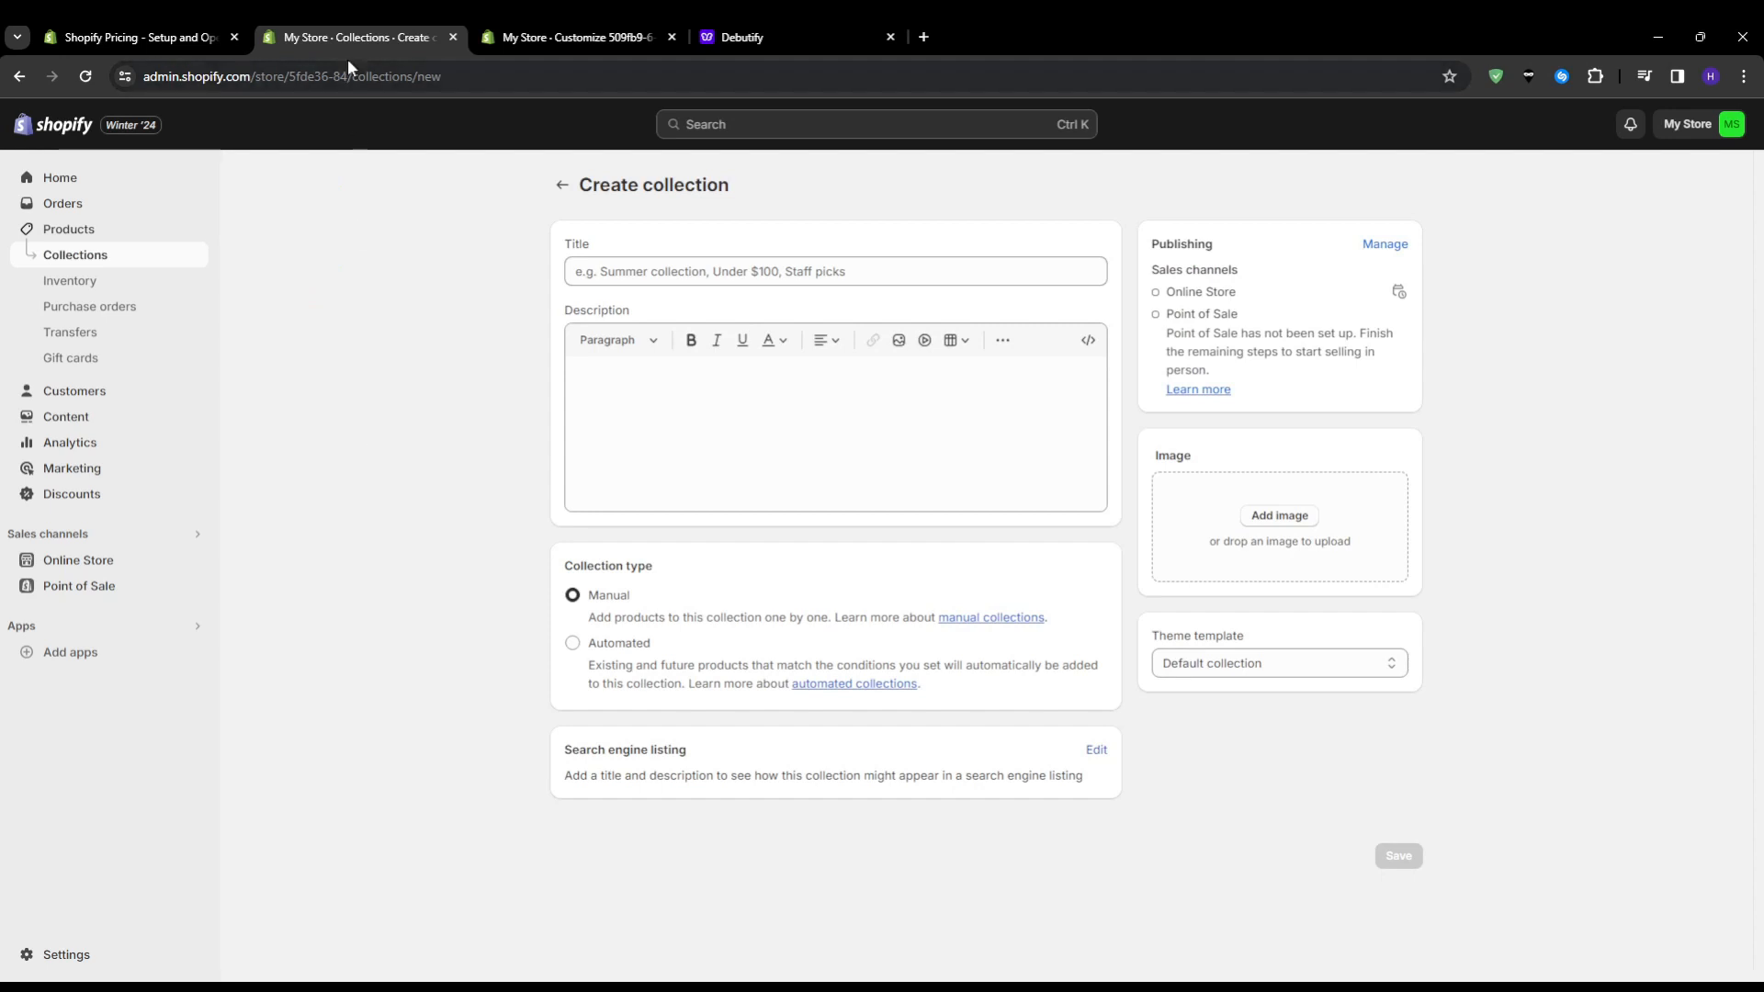
Switch to the Debutify theme editor, view the available page templates, and look over the home page preview down to its footer
left_click(476, 33)
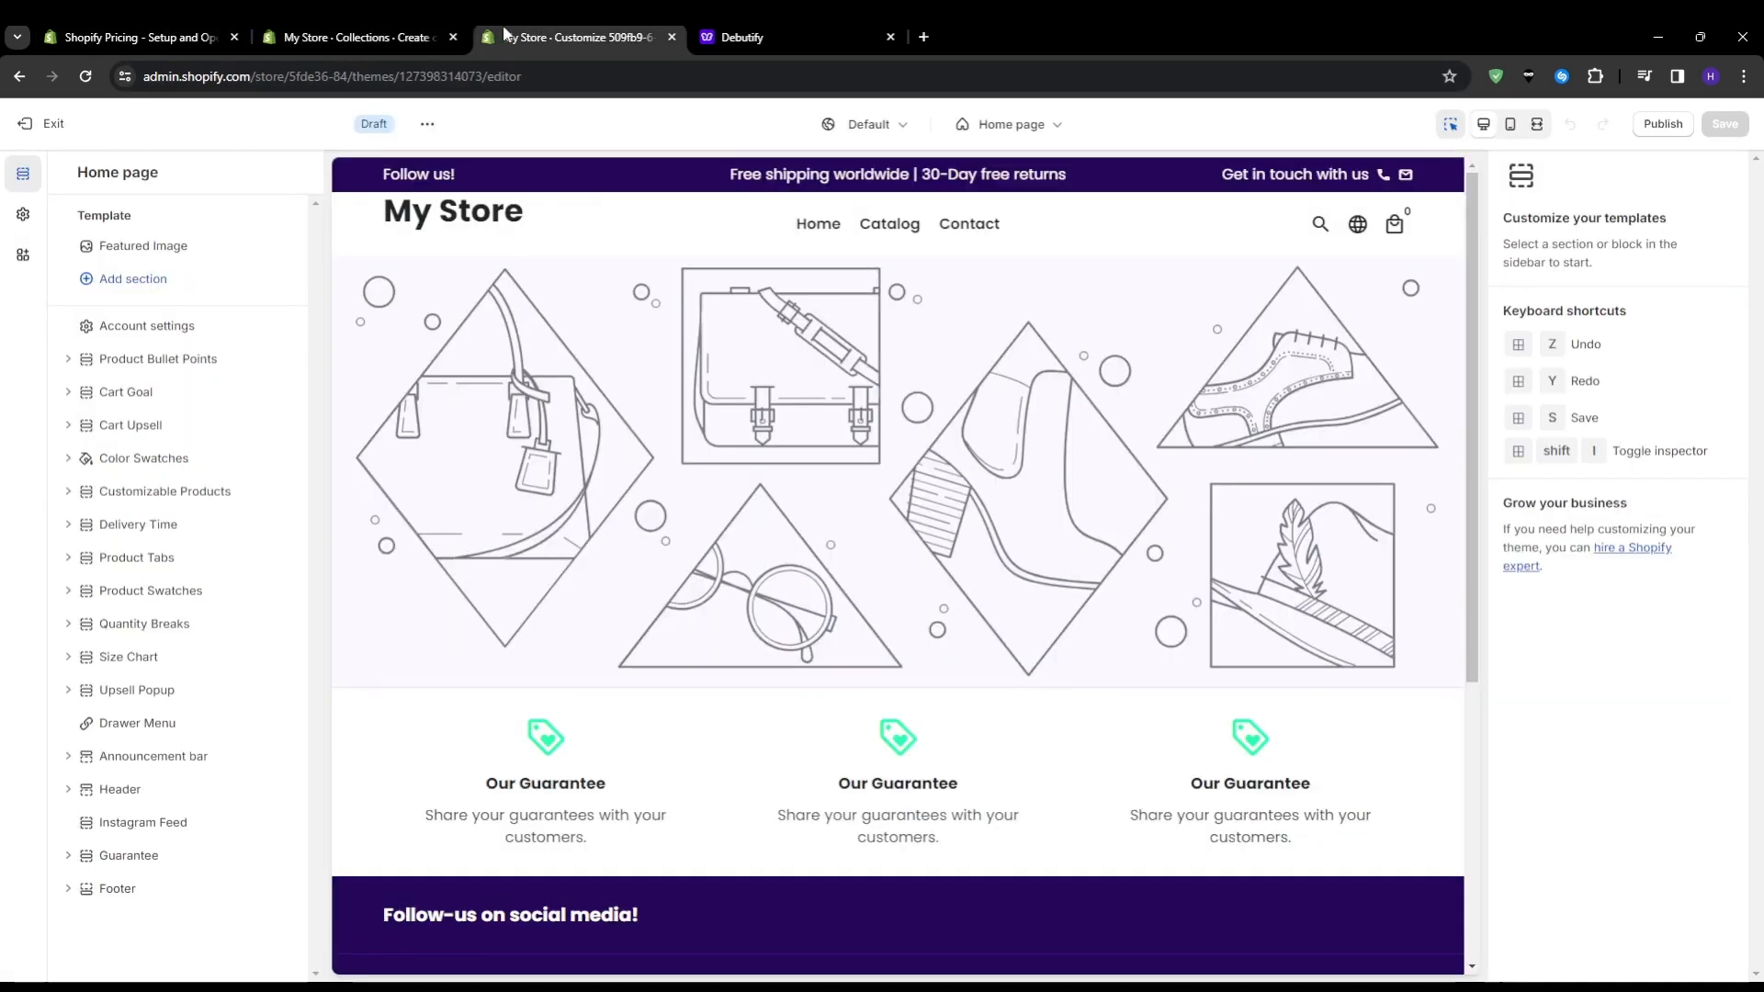
left_click(1036, 126)
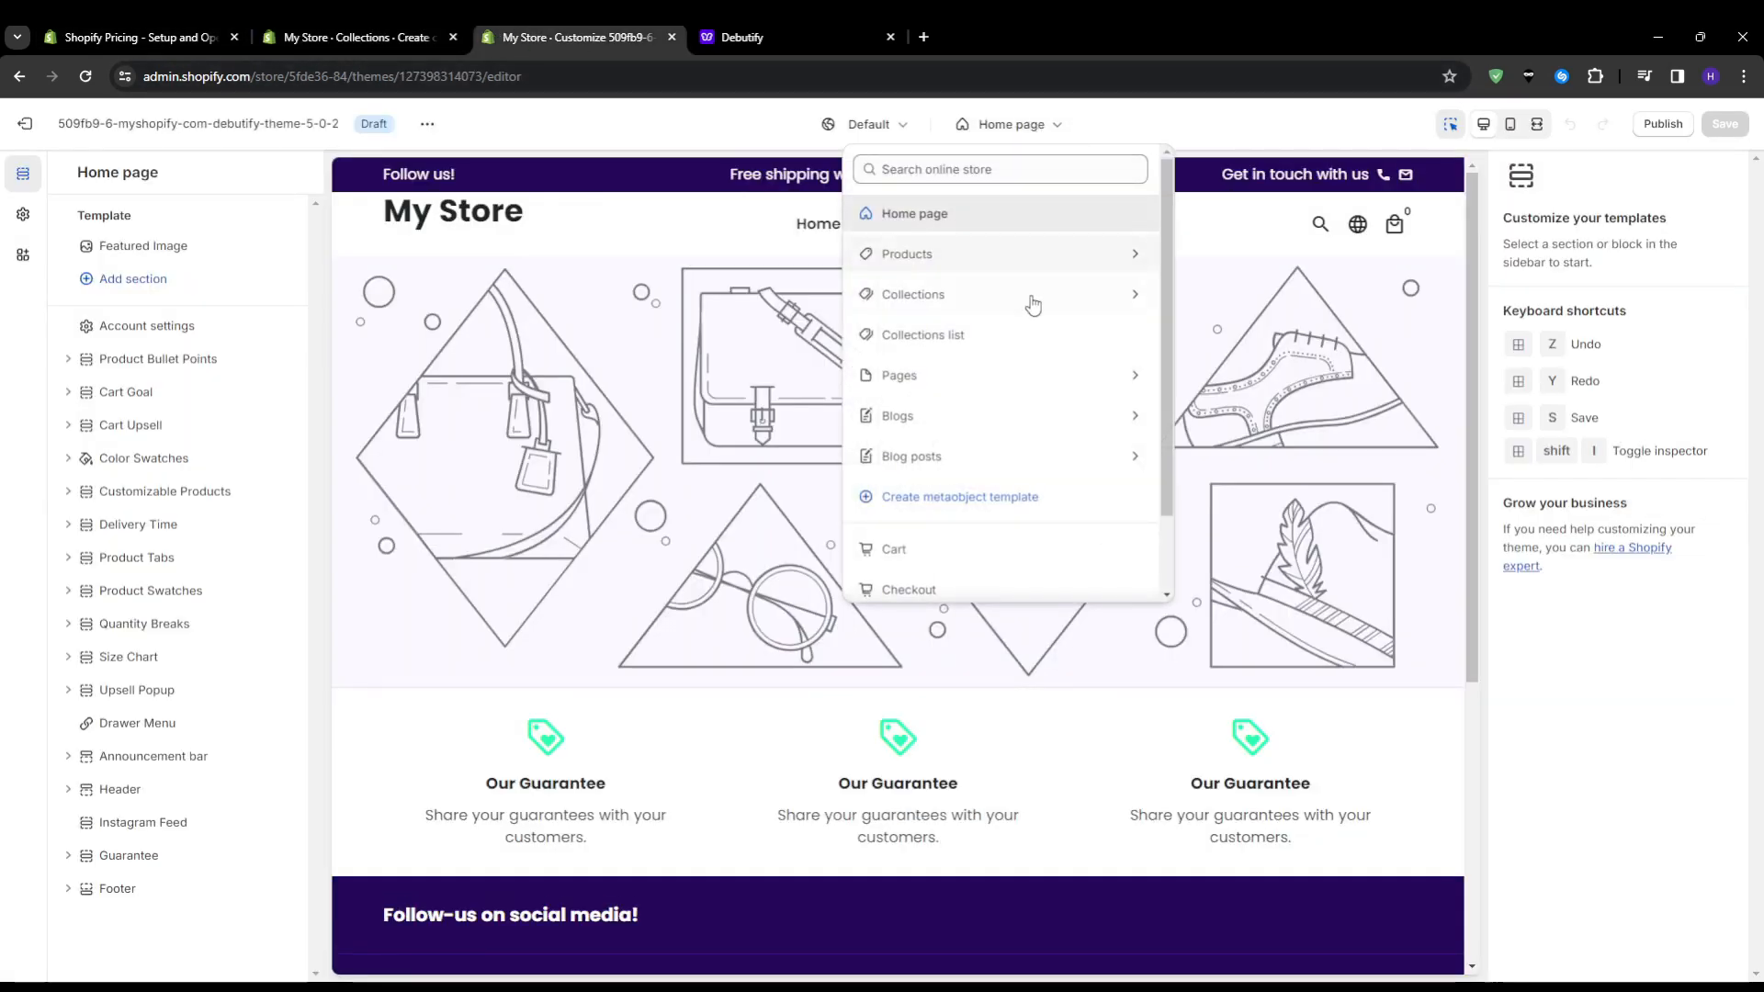
left_click(1046, 378)
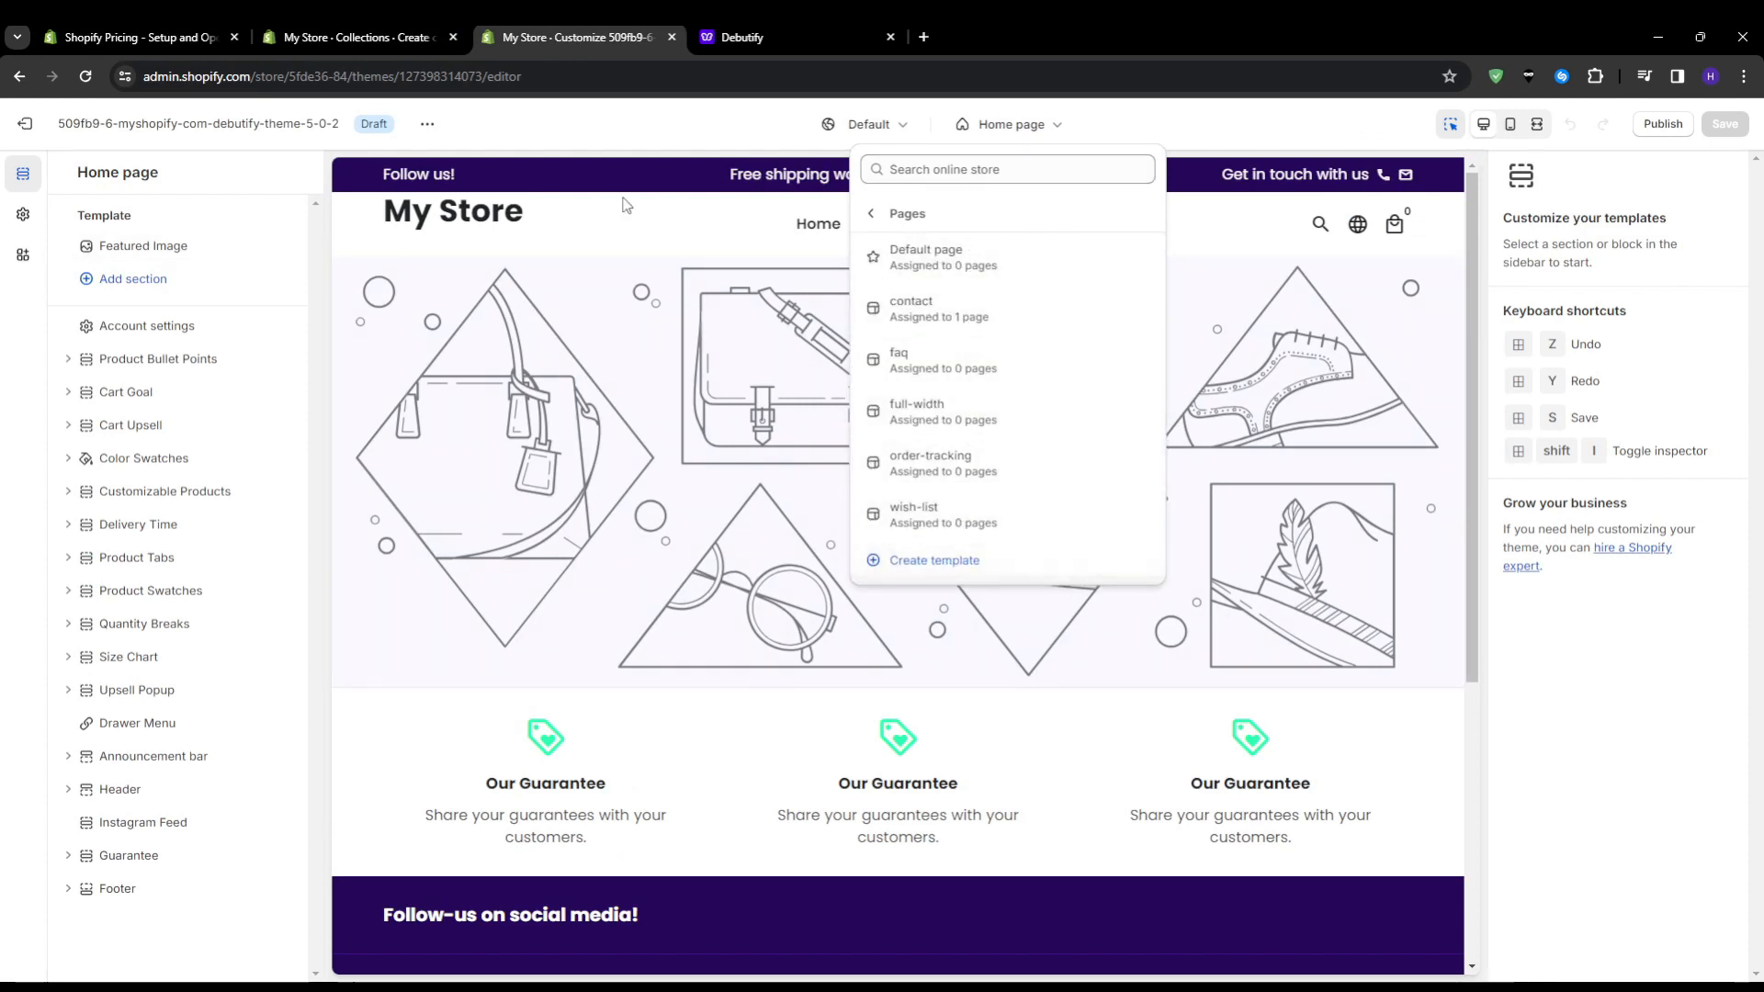
left_click(710, 138)
scroll(613, 427, "down", 5)
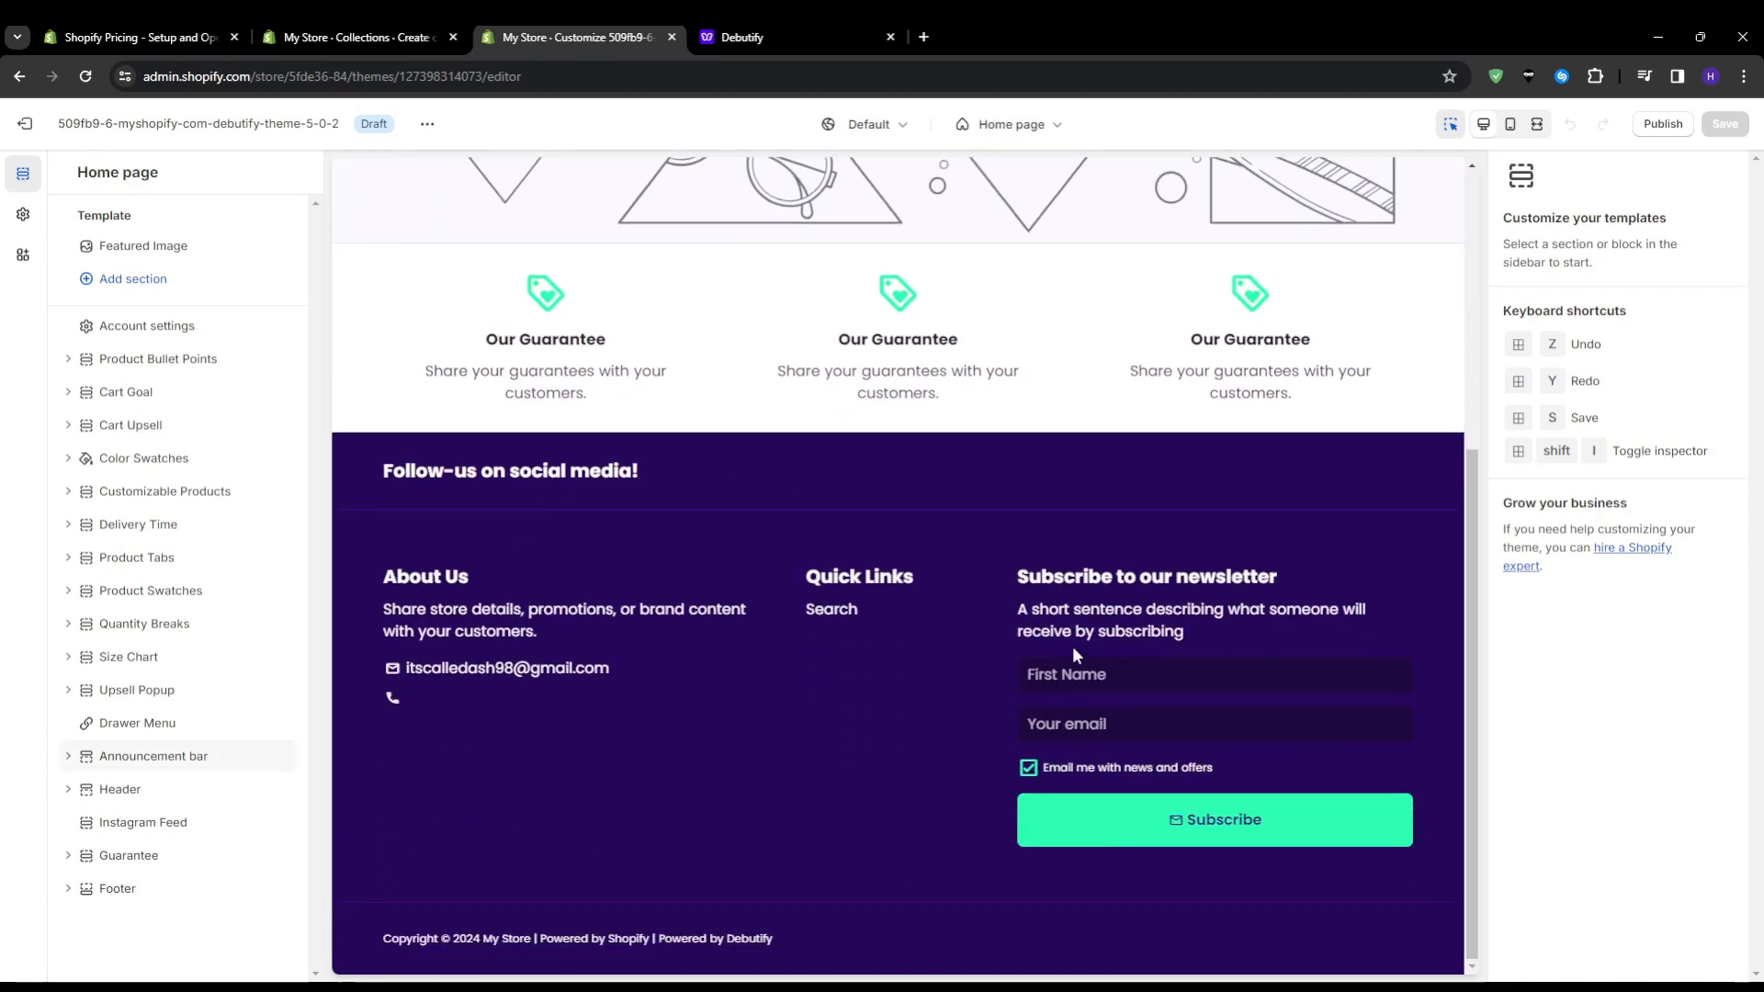
scroll(753, 682, "up", 5)
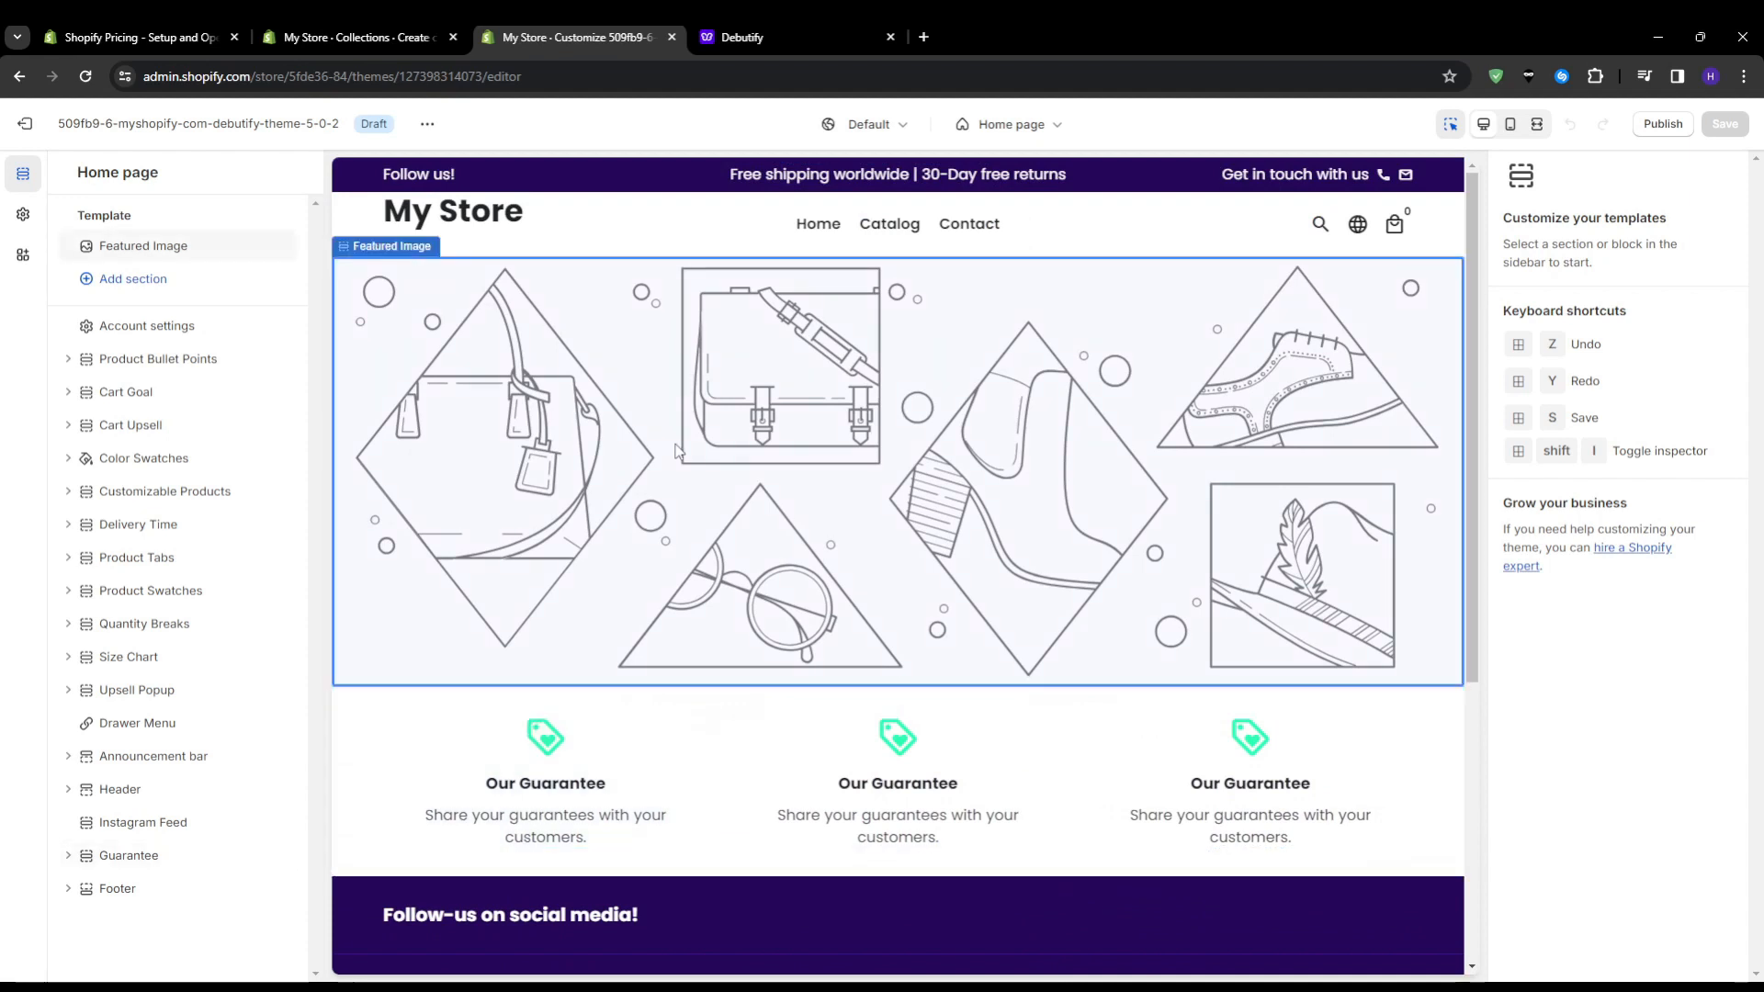
View the Featured Image section's settings and look through the theme settings, including the Add-to-cart animation options
left_click(677, 450)
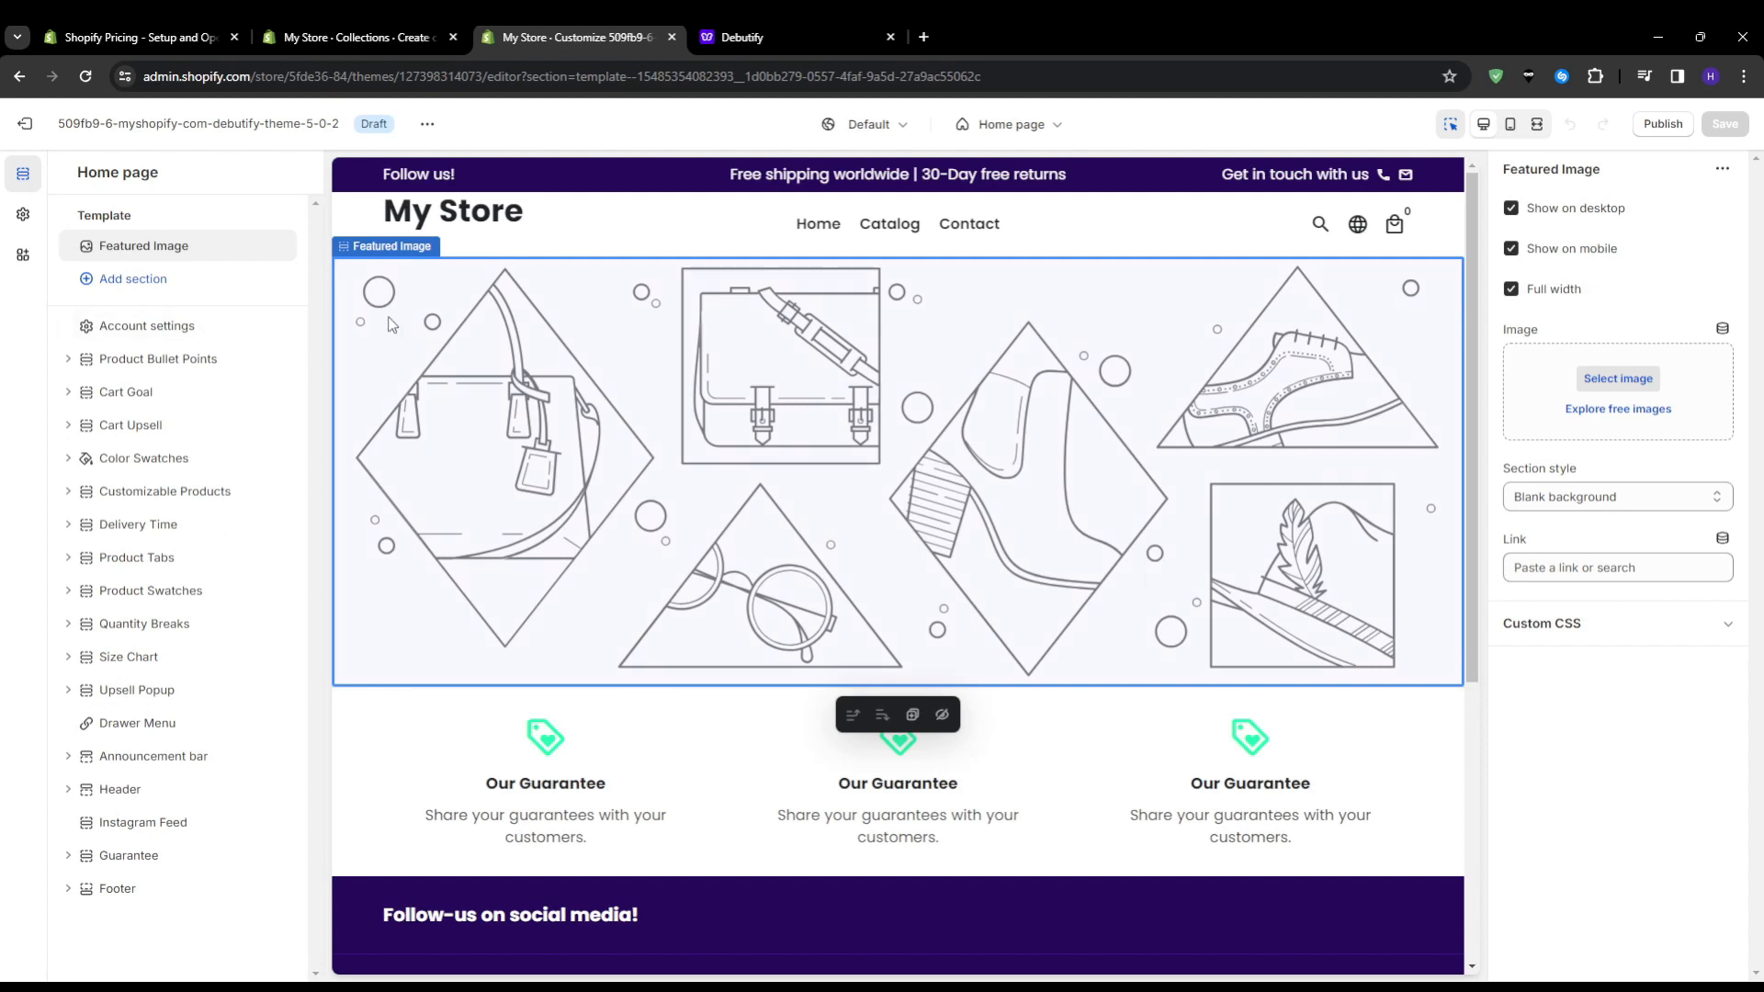
left_click(22, 215)
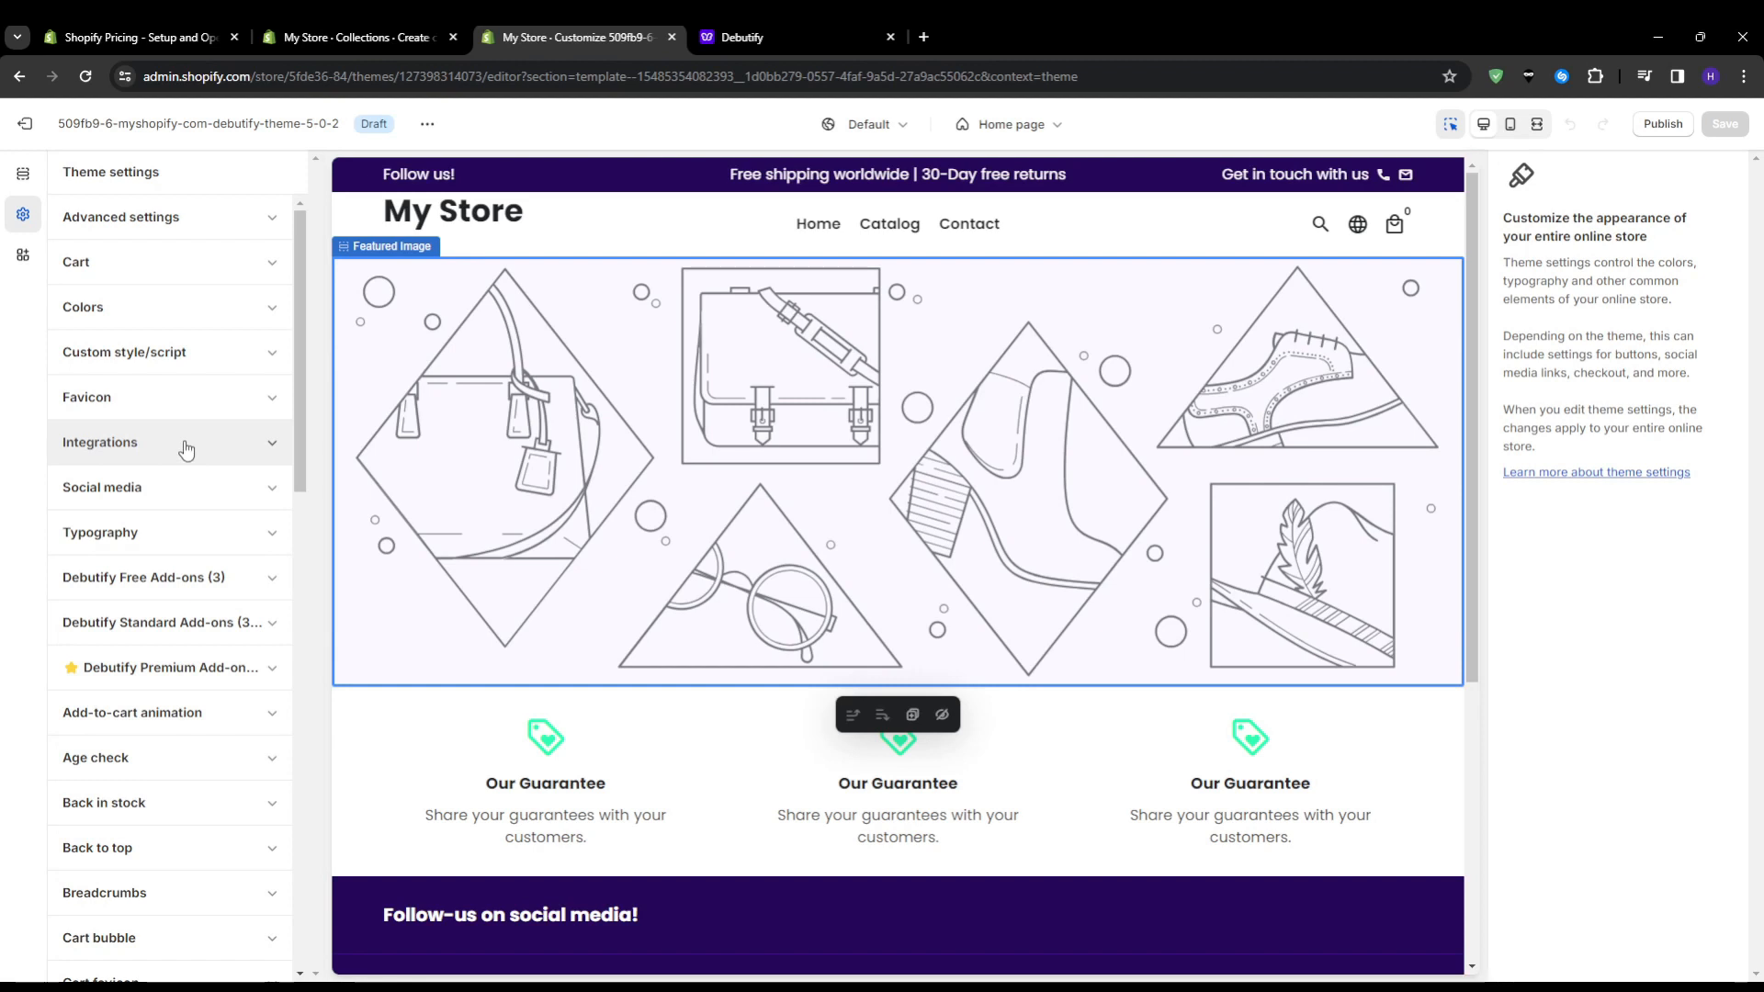
scroll(212, 441, "down", 2)
left_click(234, 530)
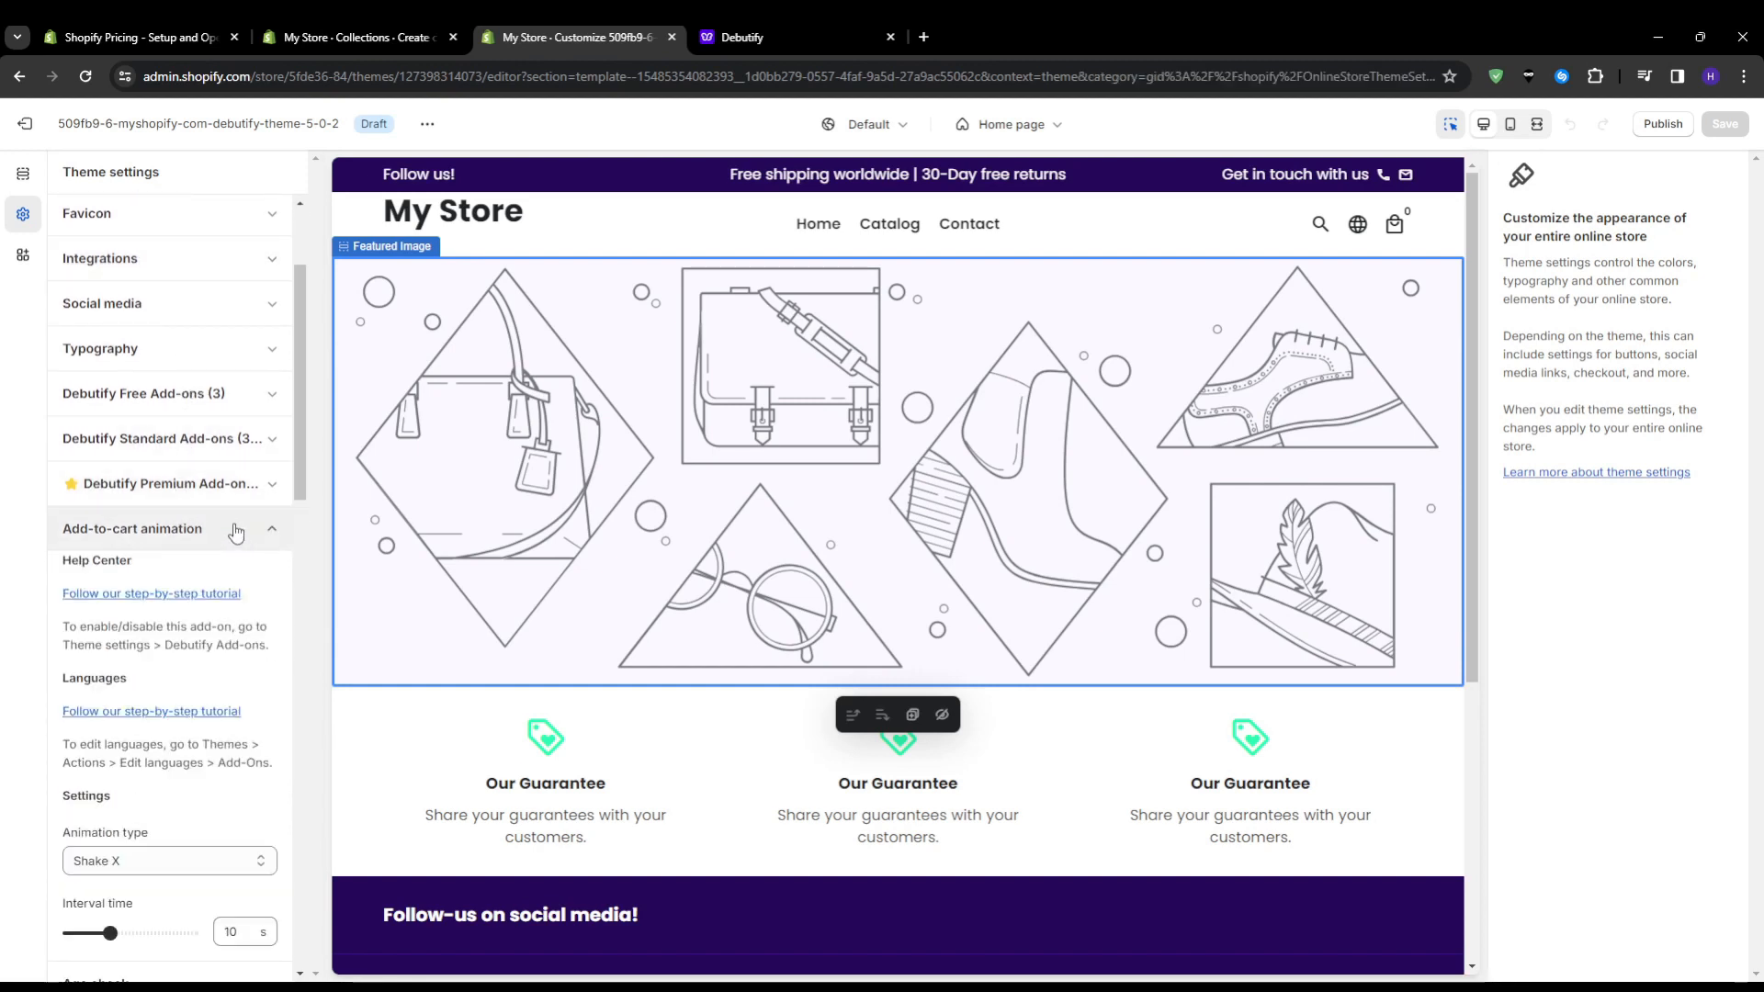
scroll(236, 531, "down", 2)
left_click(246, 434)
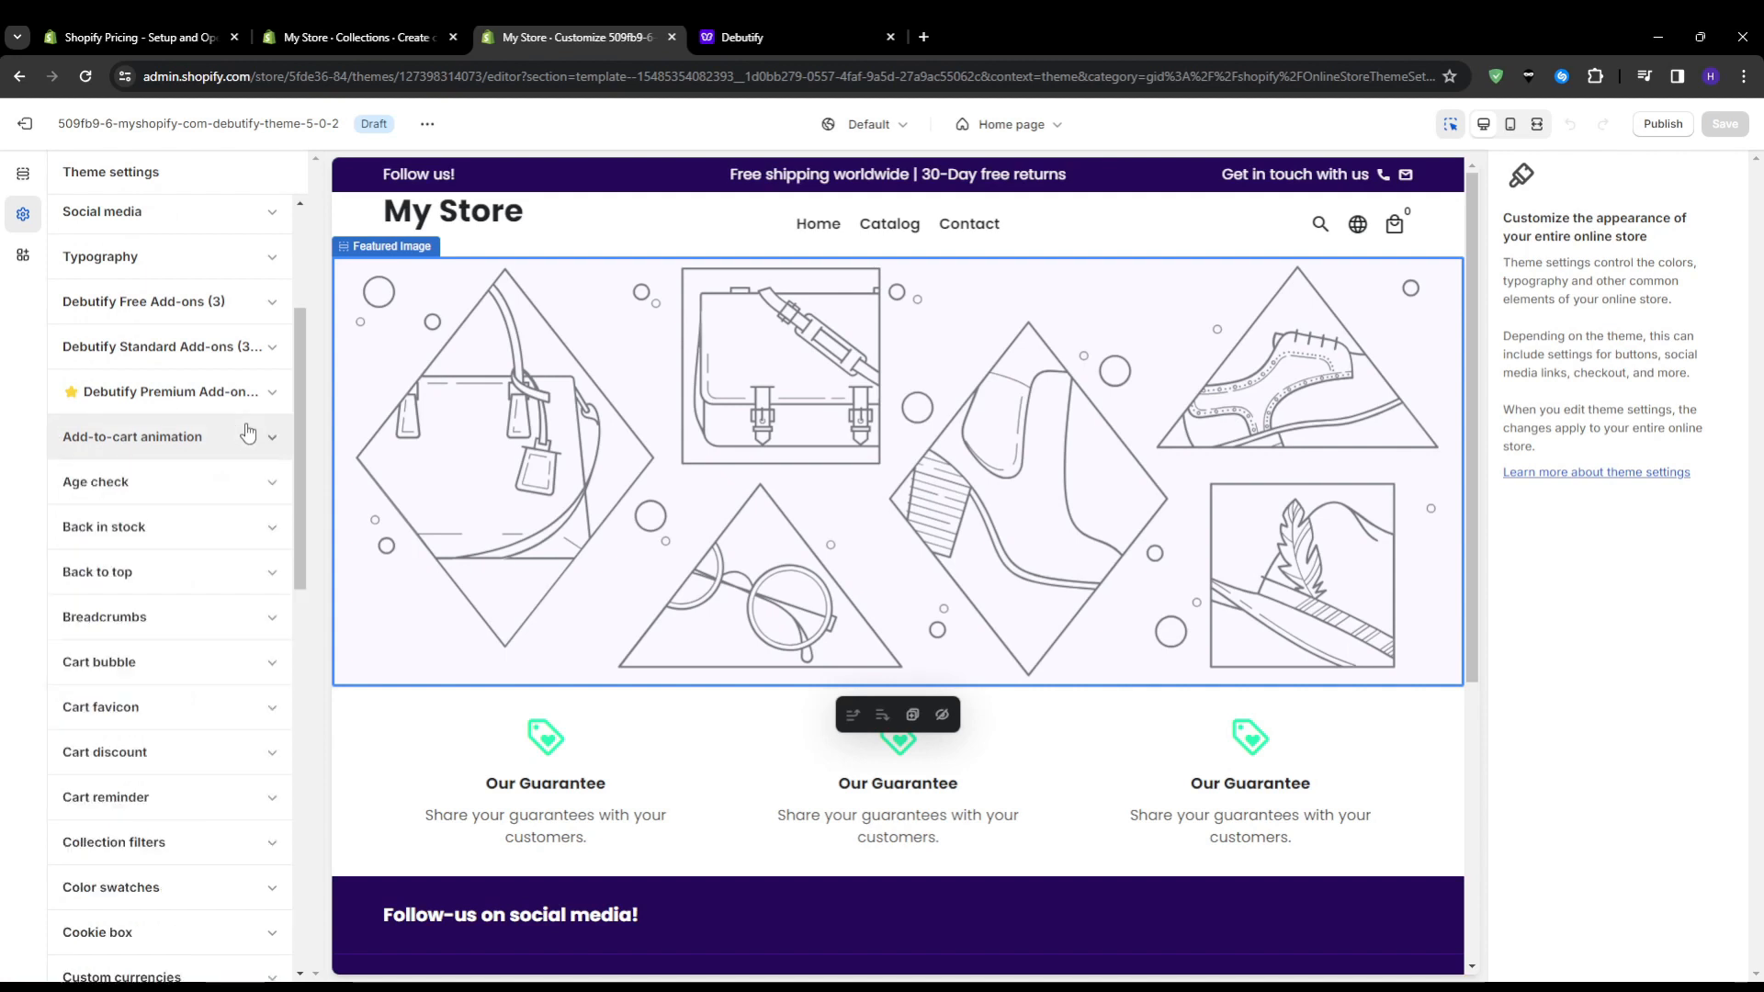
scroll(239, 459, "down", 4)
scroll(230, 484, "down", 5)
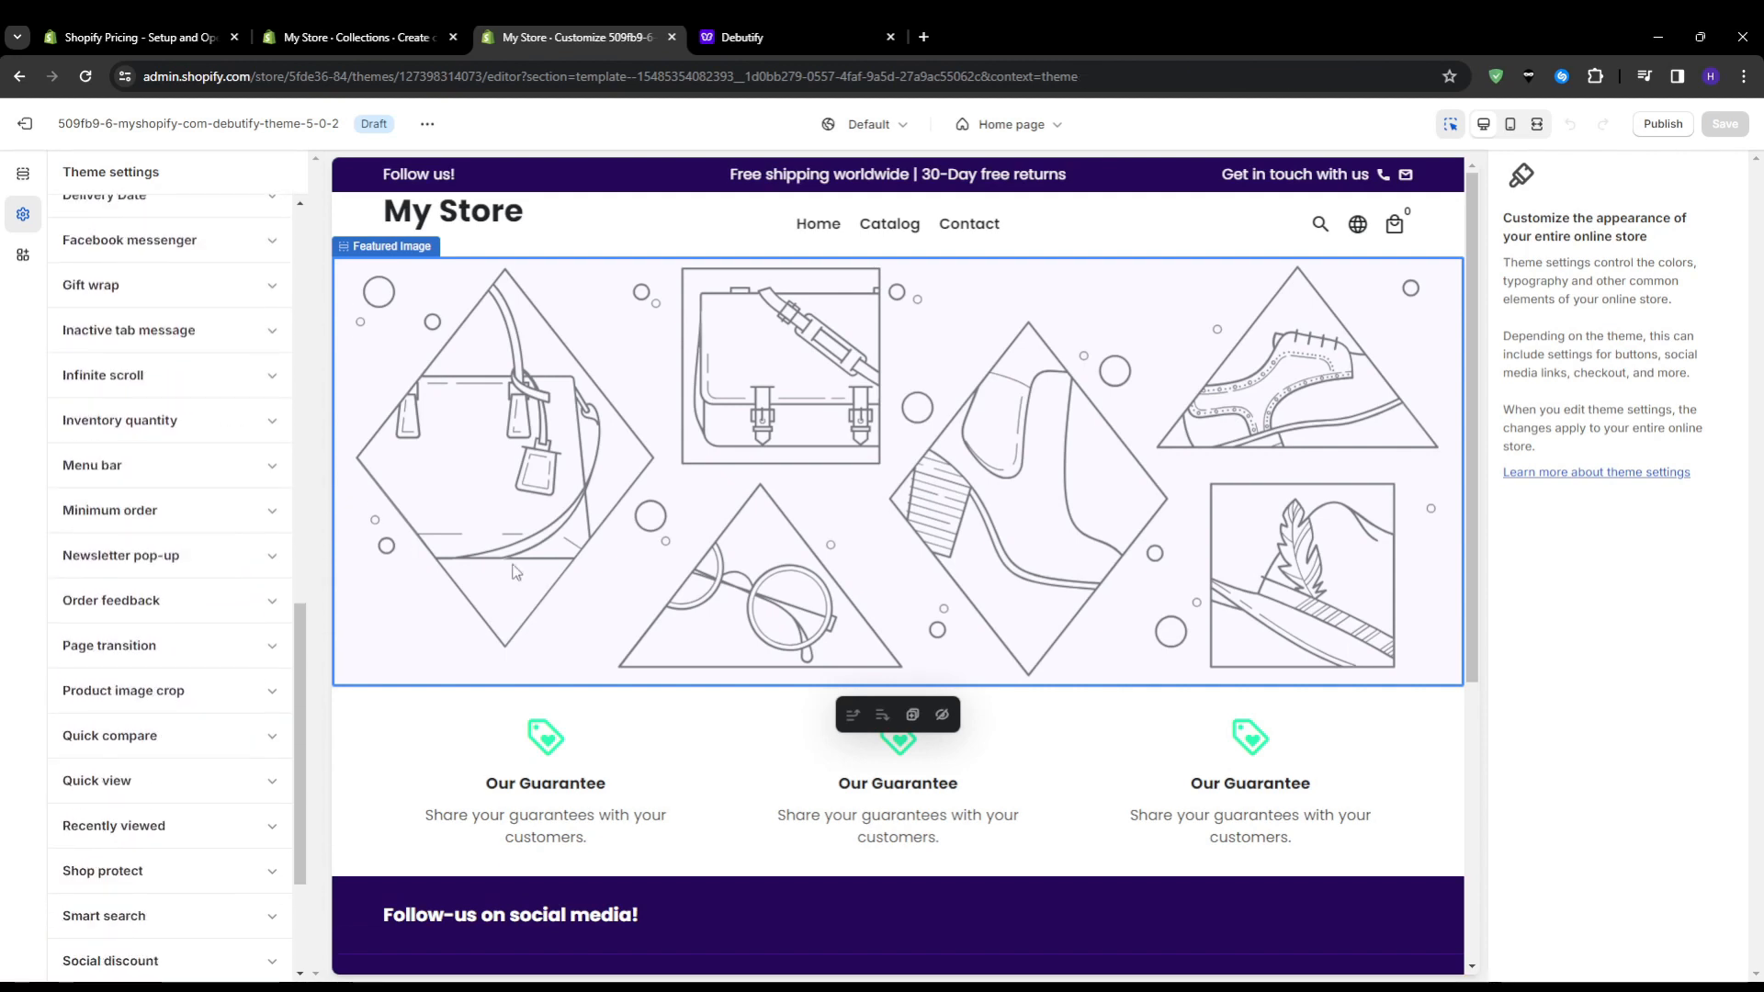
Switch to the store admin, open the store settings and review the payment providers and payment method options
left_click(1141, 987)
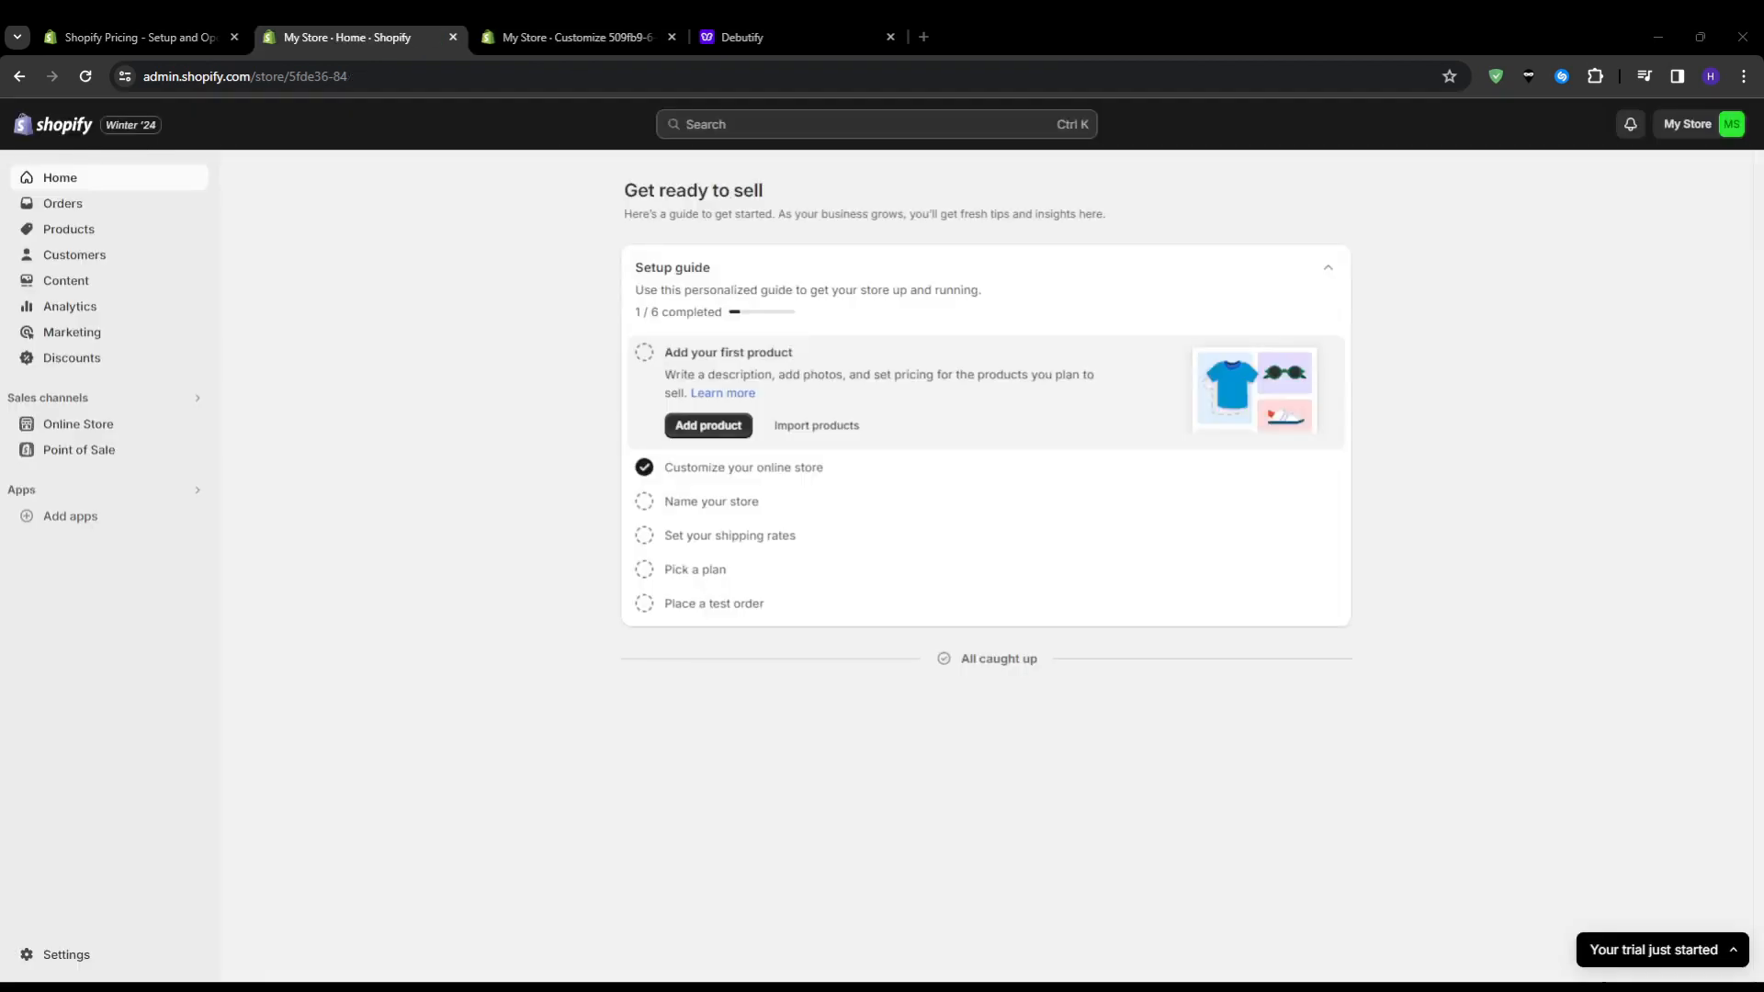
left_click(61, 952)
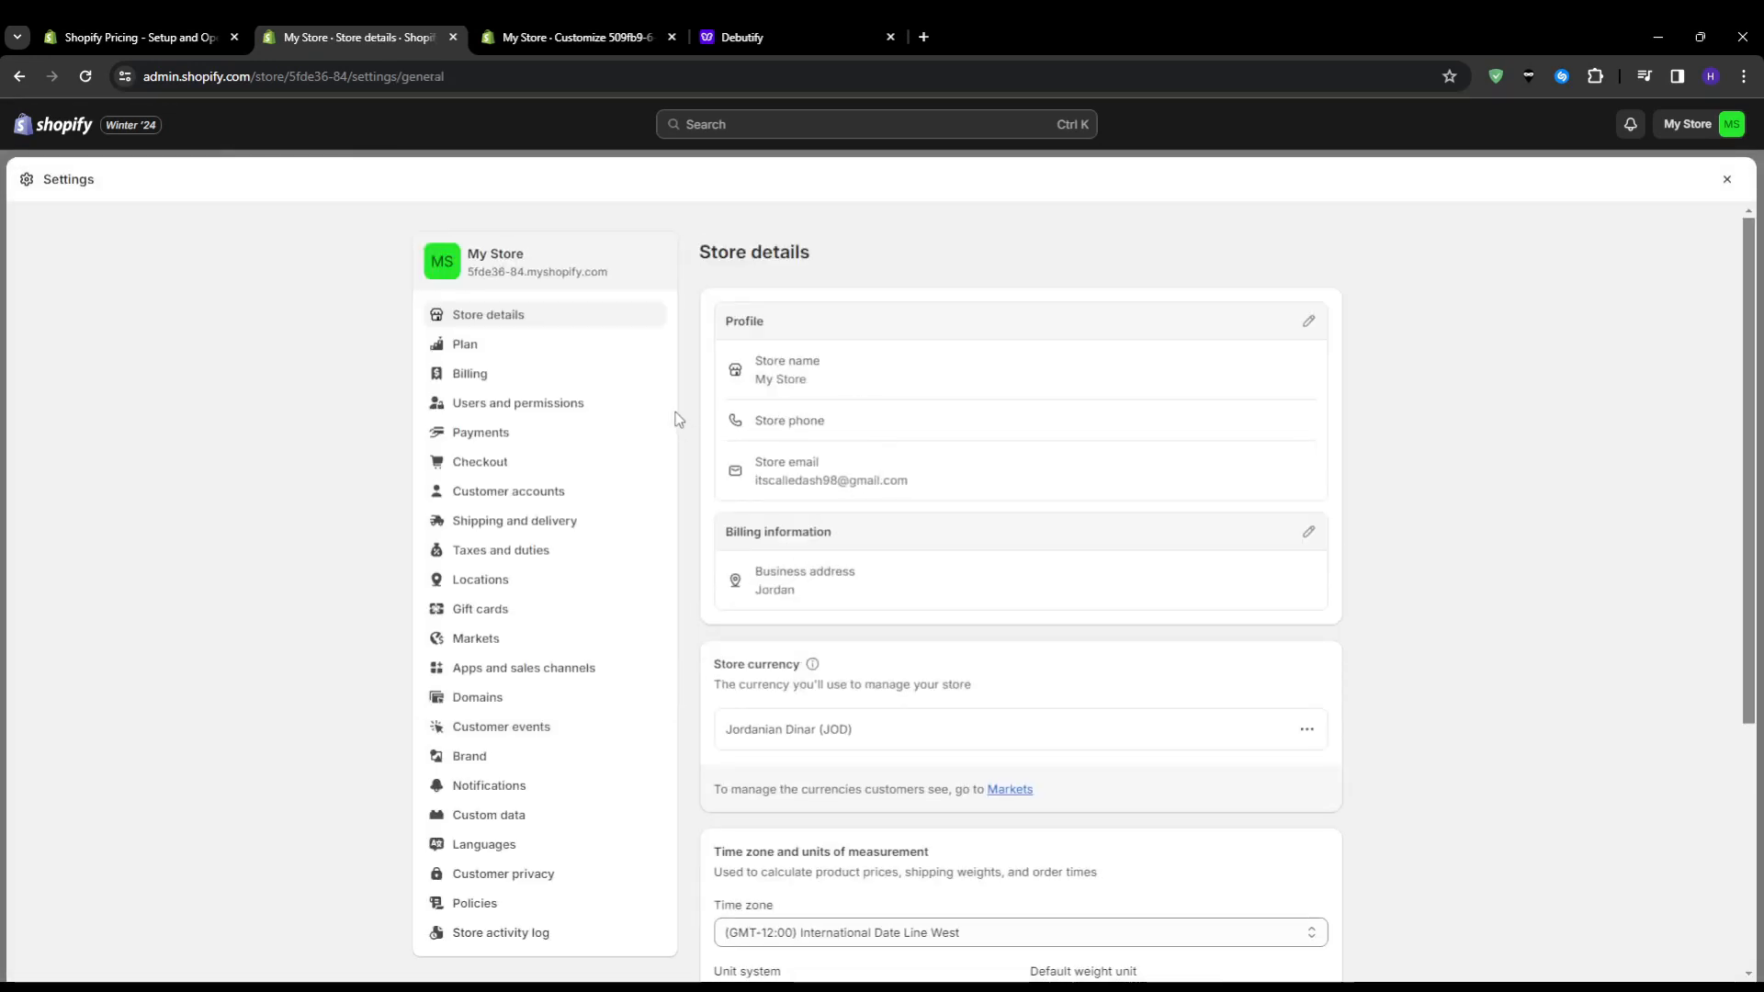
left_click(562, 434)
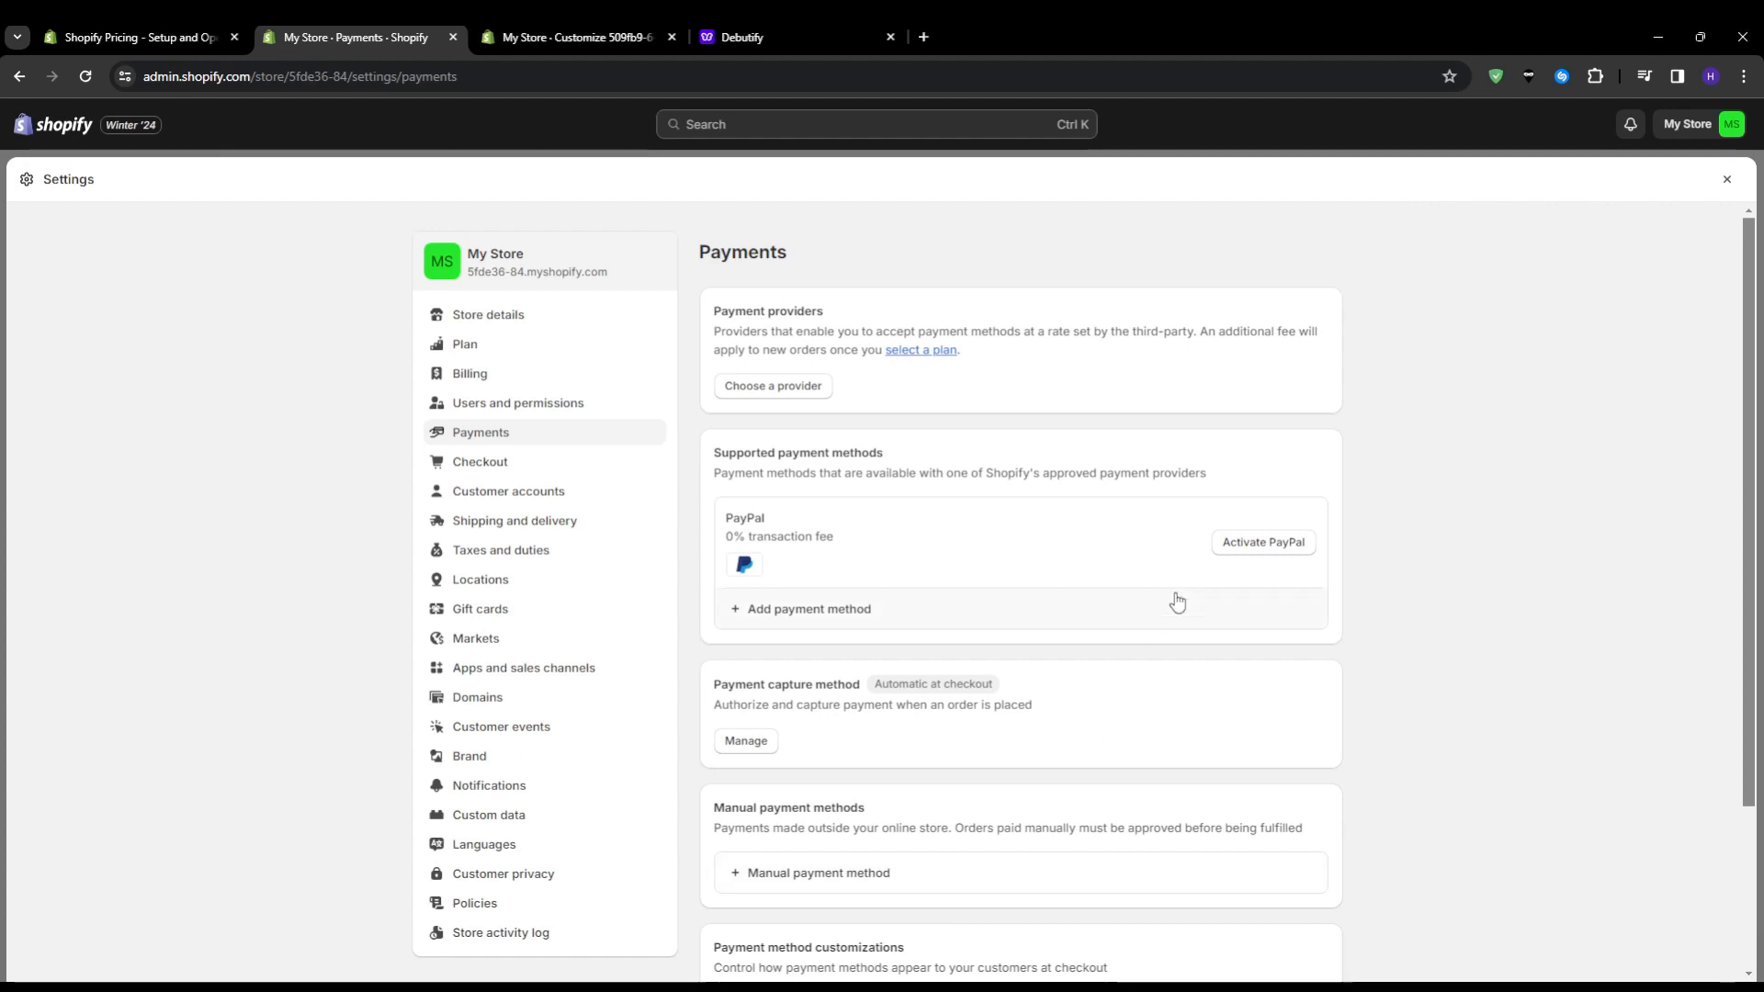
scroll(1201, 584, "down", 1)
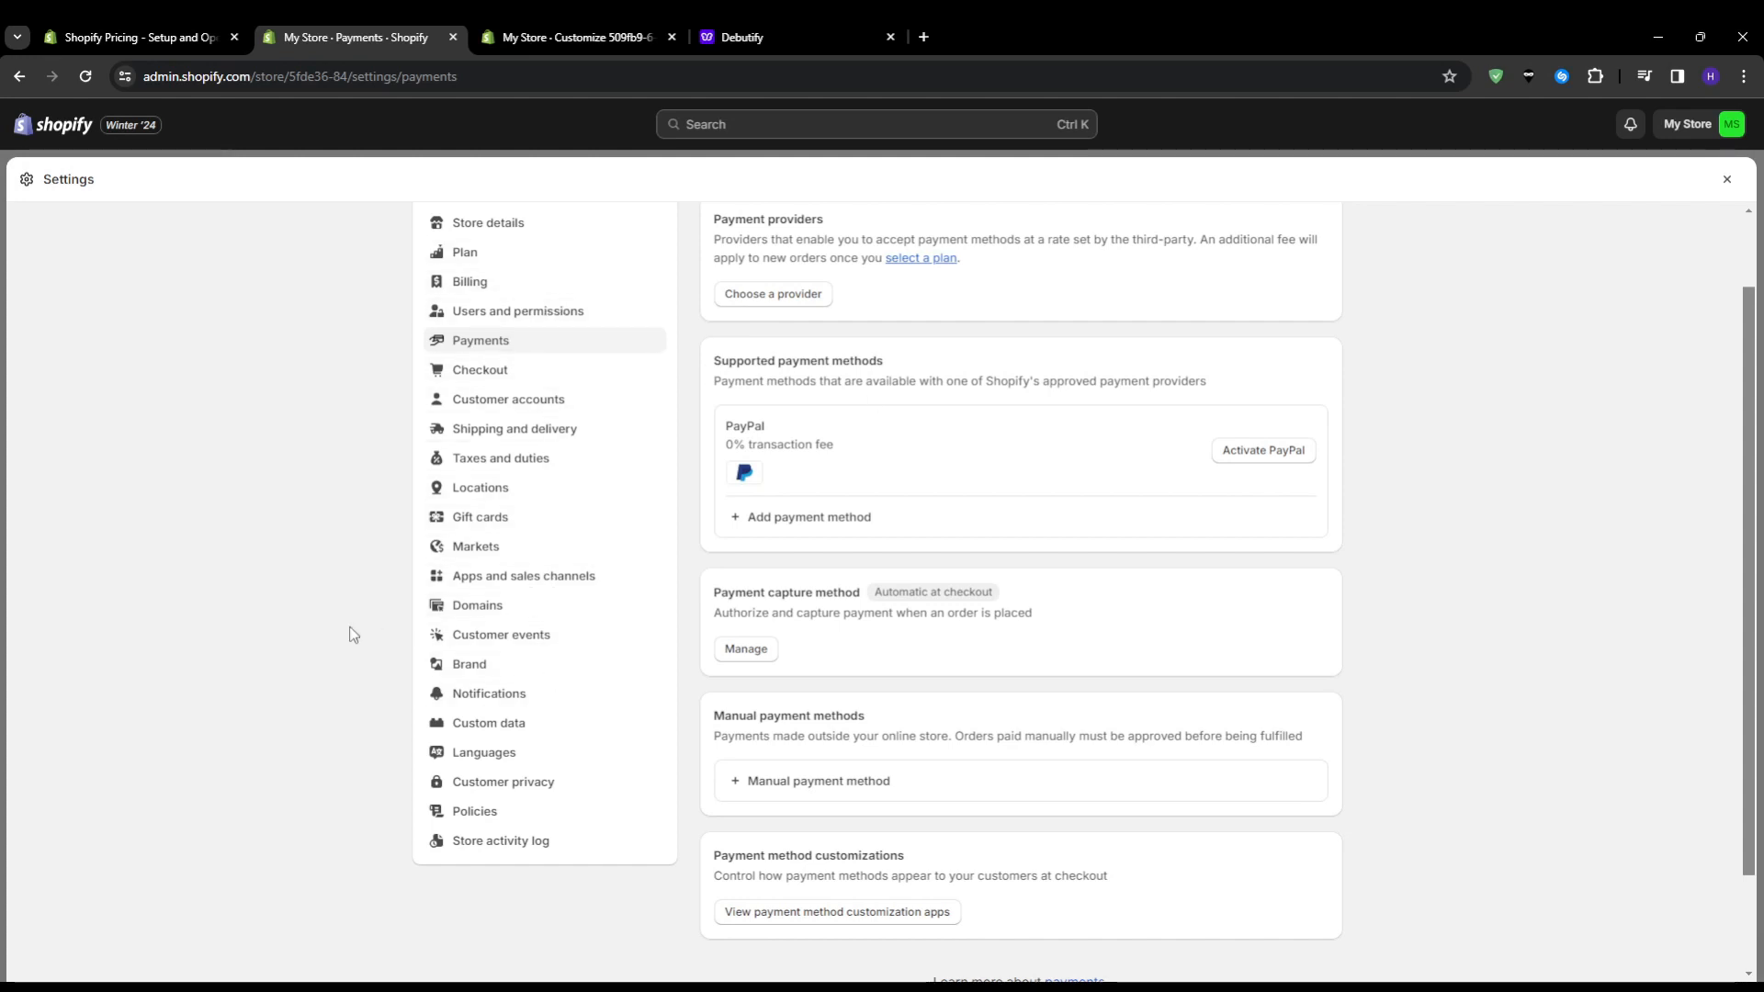
Review the Shipping and delivery settings from shipping rates to packing slips, and close the store settings
left_click(526, 439)
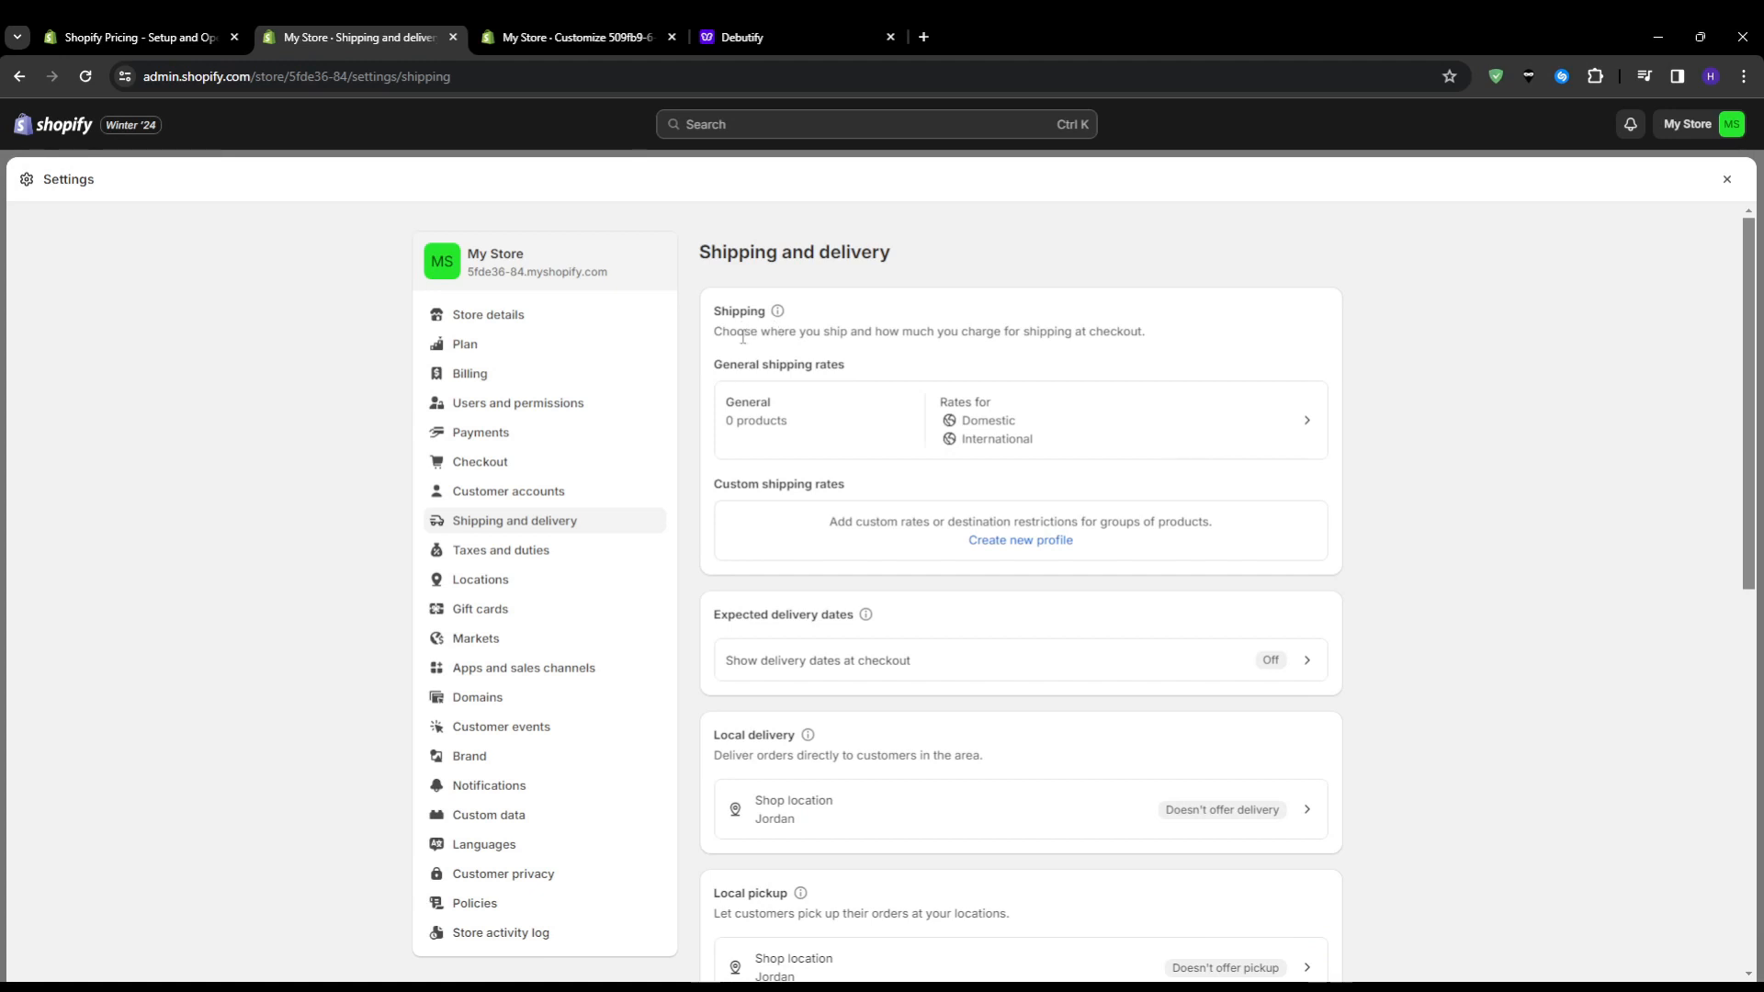
scroll(787, 503, "down", 4)
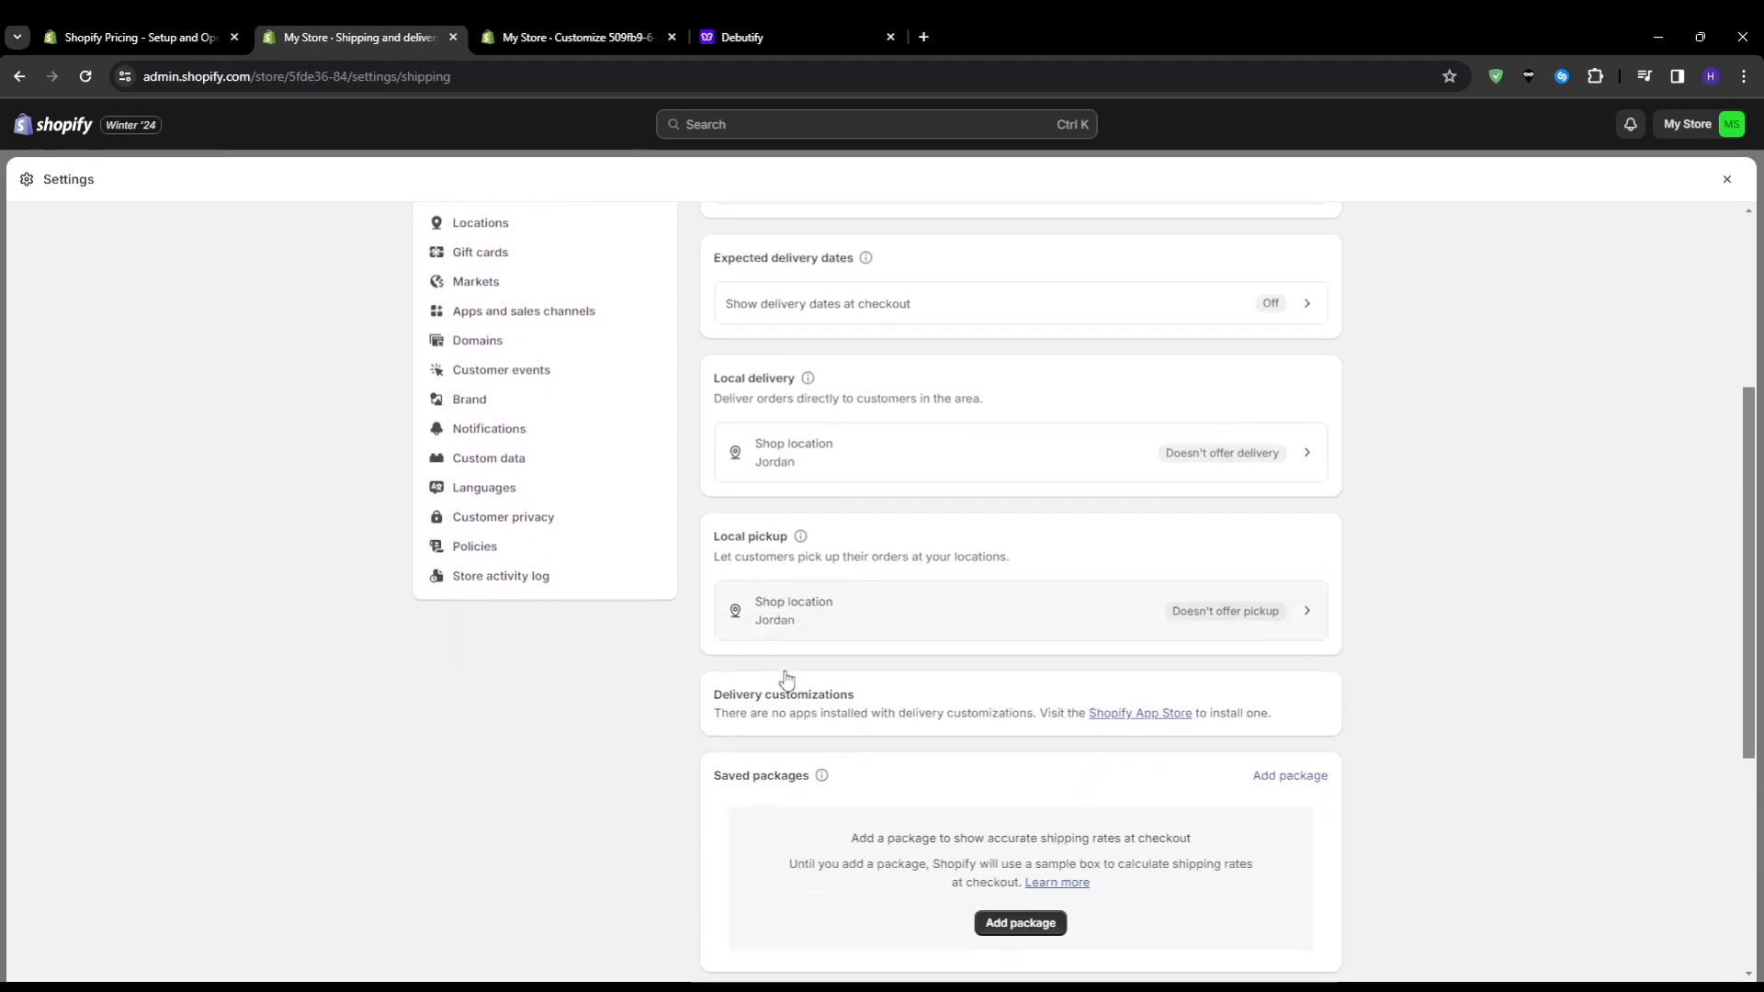
scroll(792, 752, "down", 4)
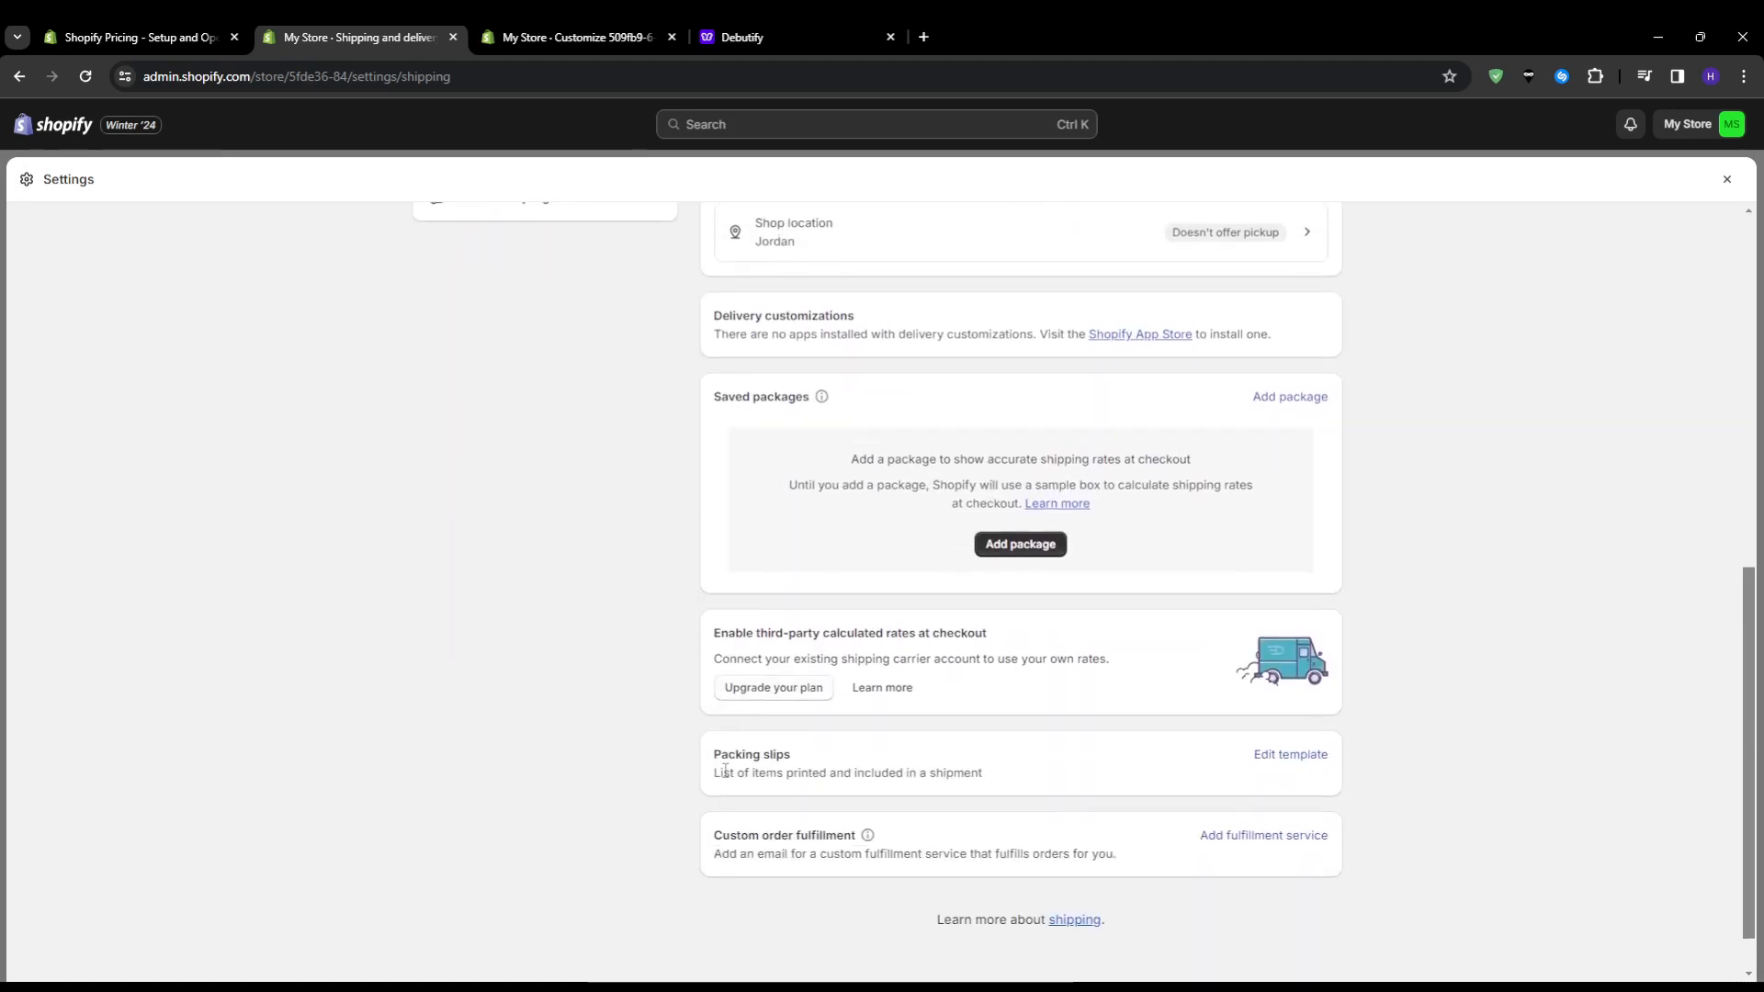
scroll(713, 789, "up", 6)
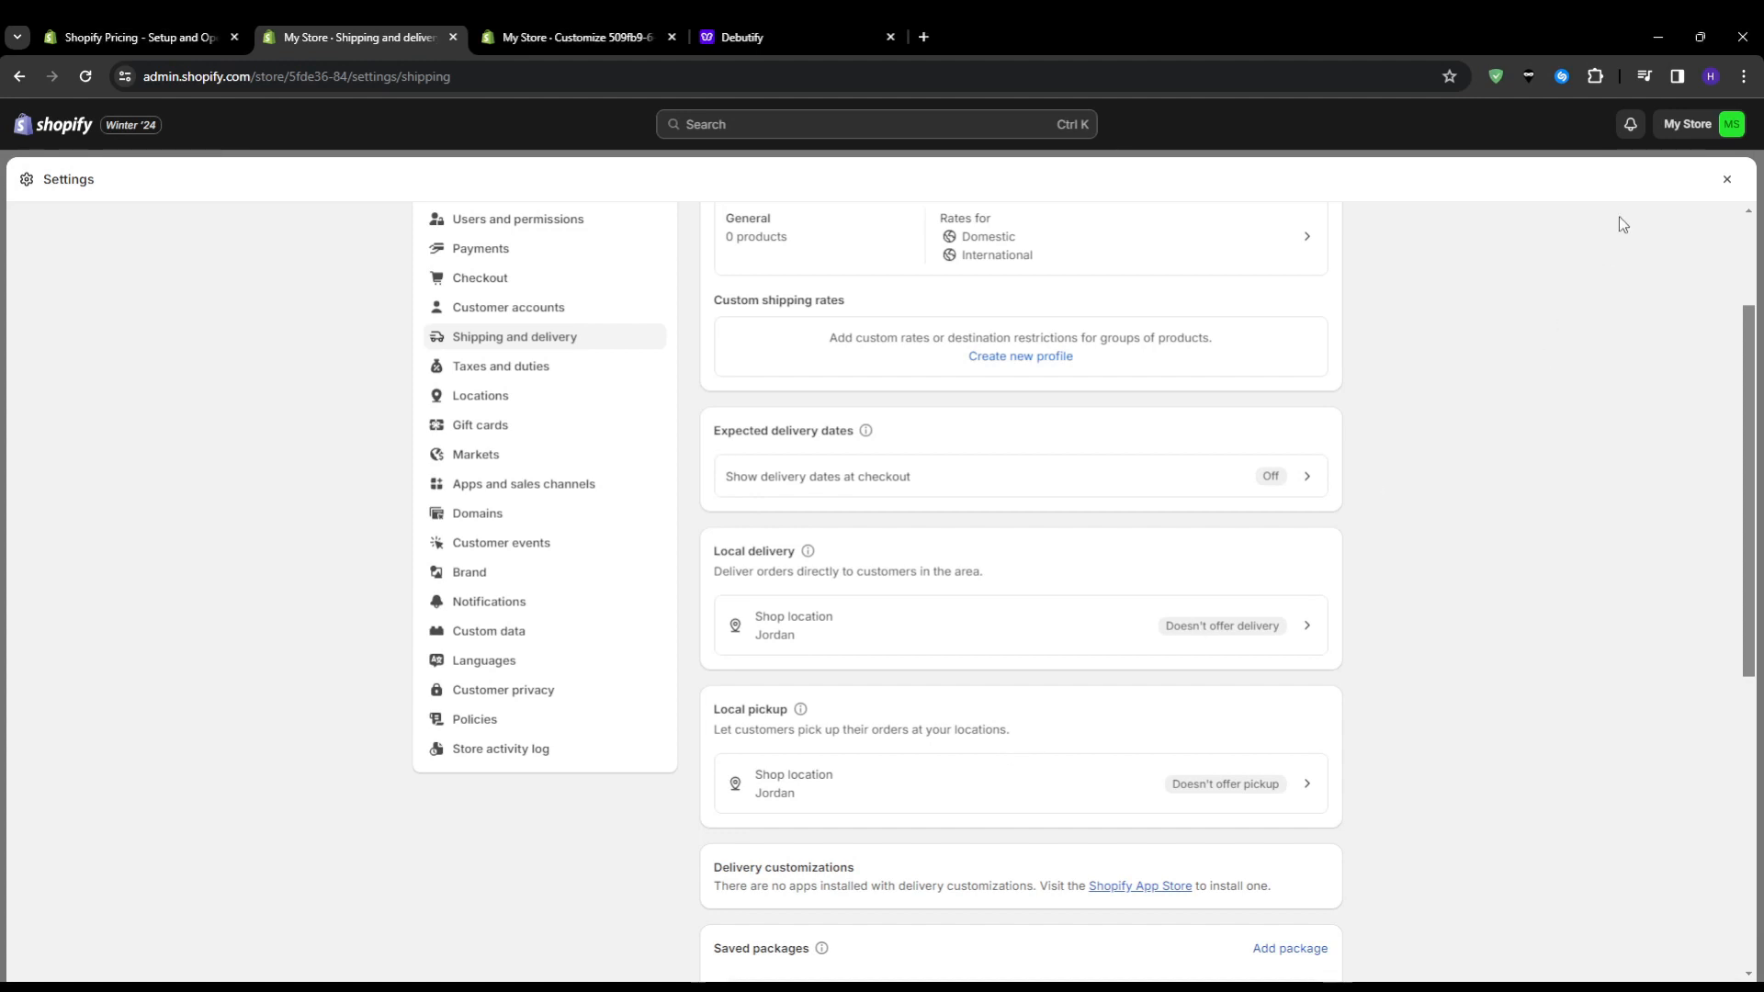
left_click(1726, 182)
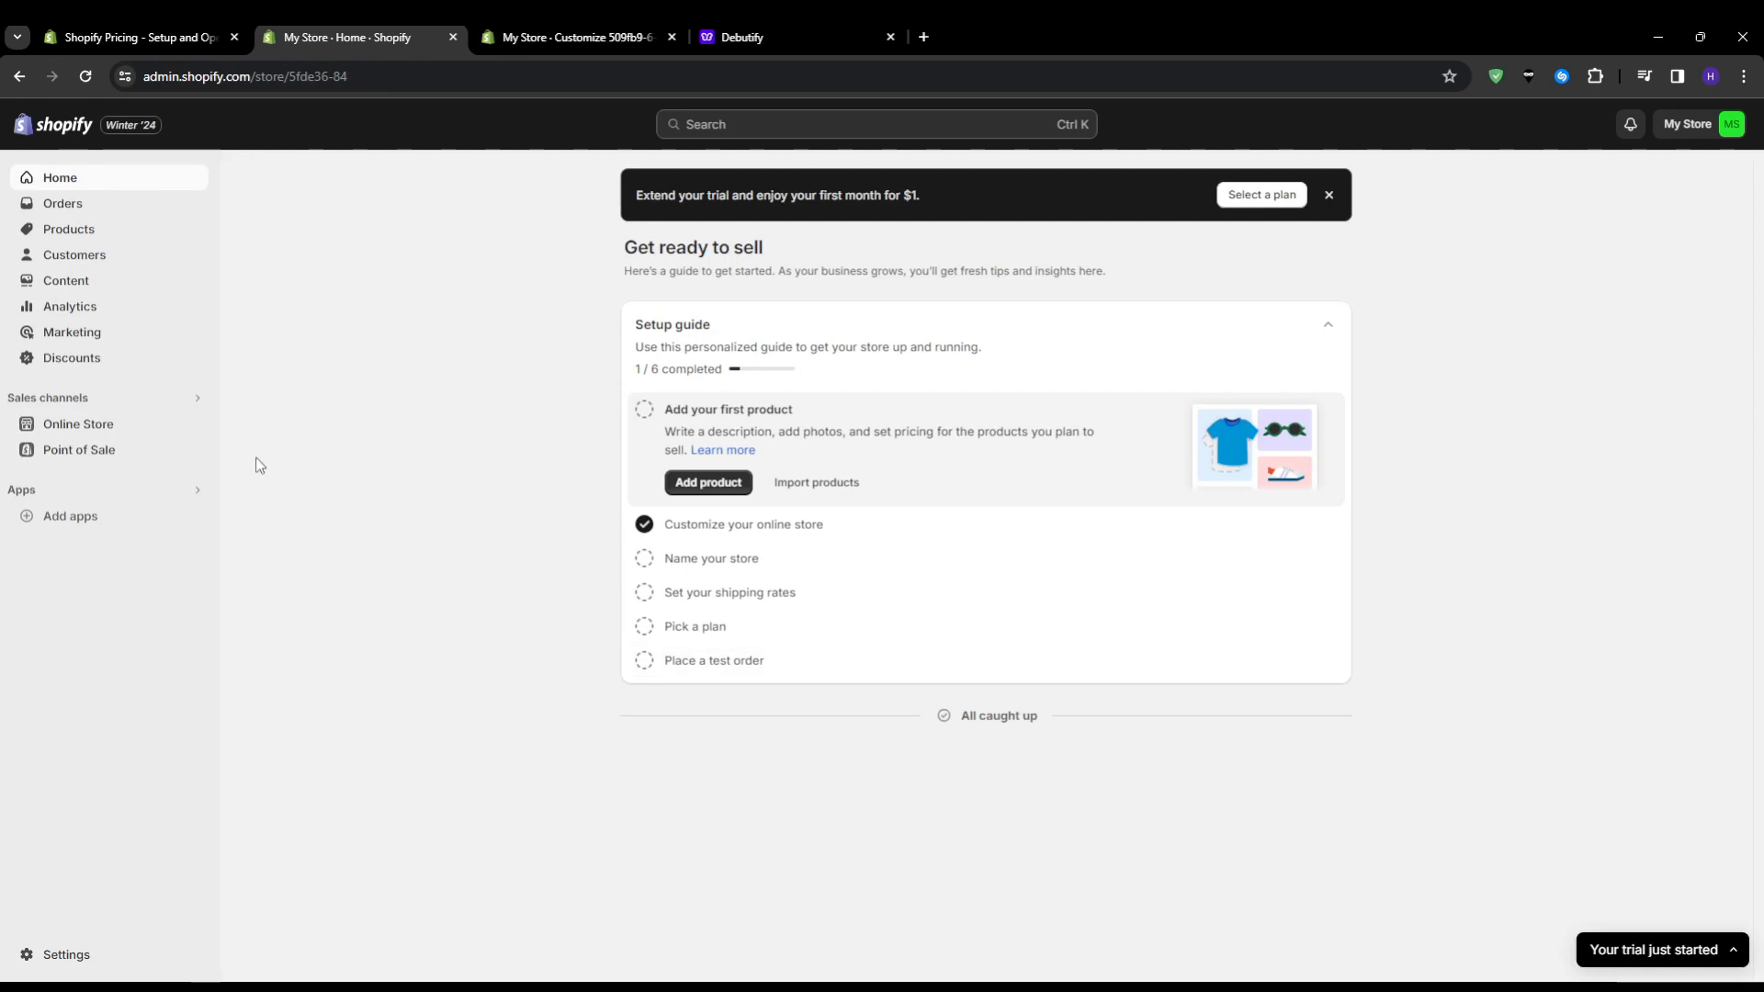
Open the Online Store themes page, return to the Debutify theme editor and look over the home page preview
left_click(150, 433)
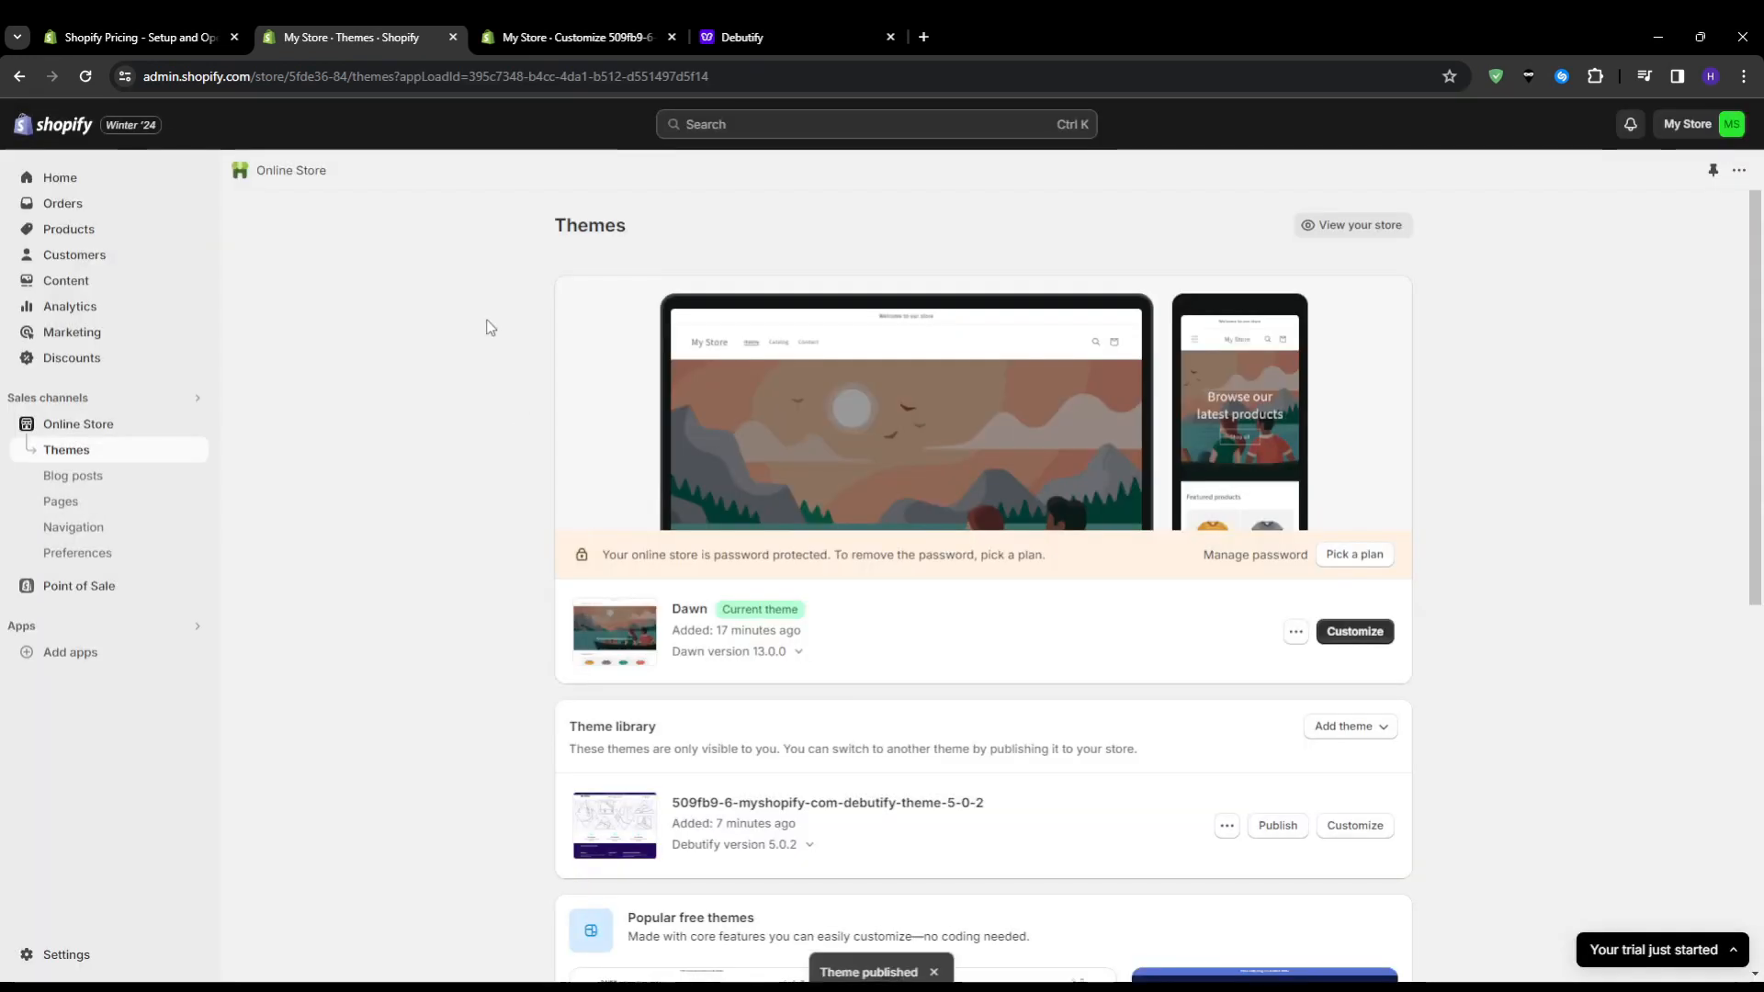
left_click(523, 35)
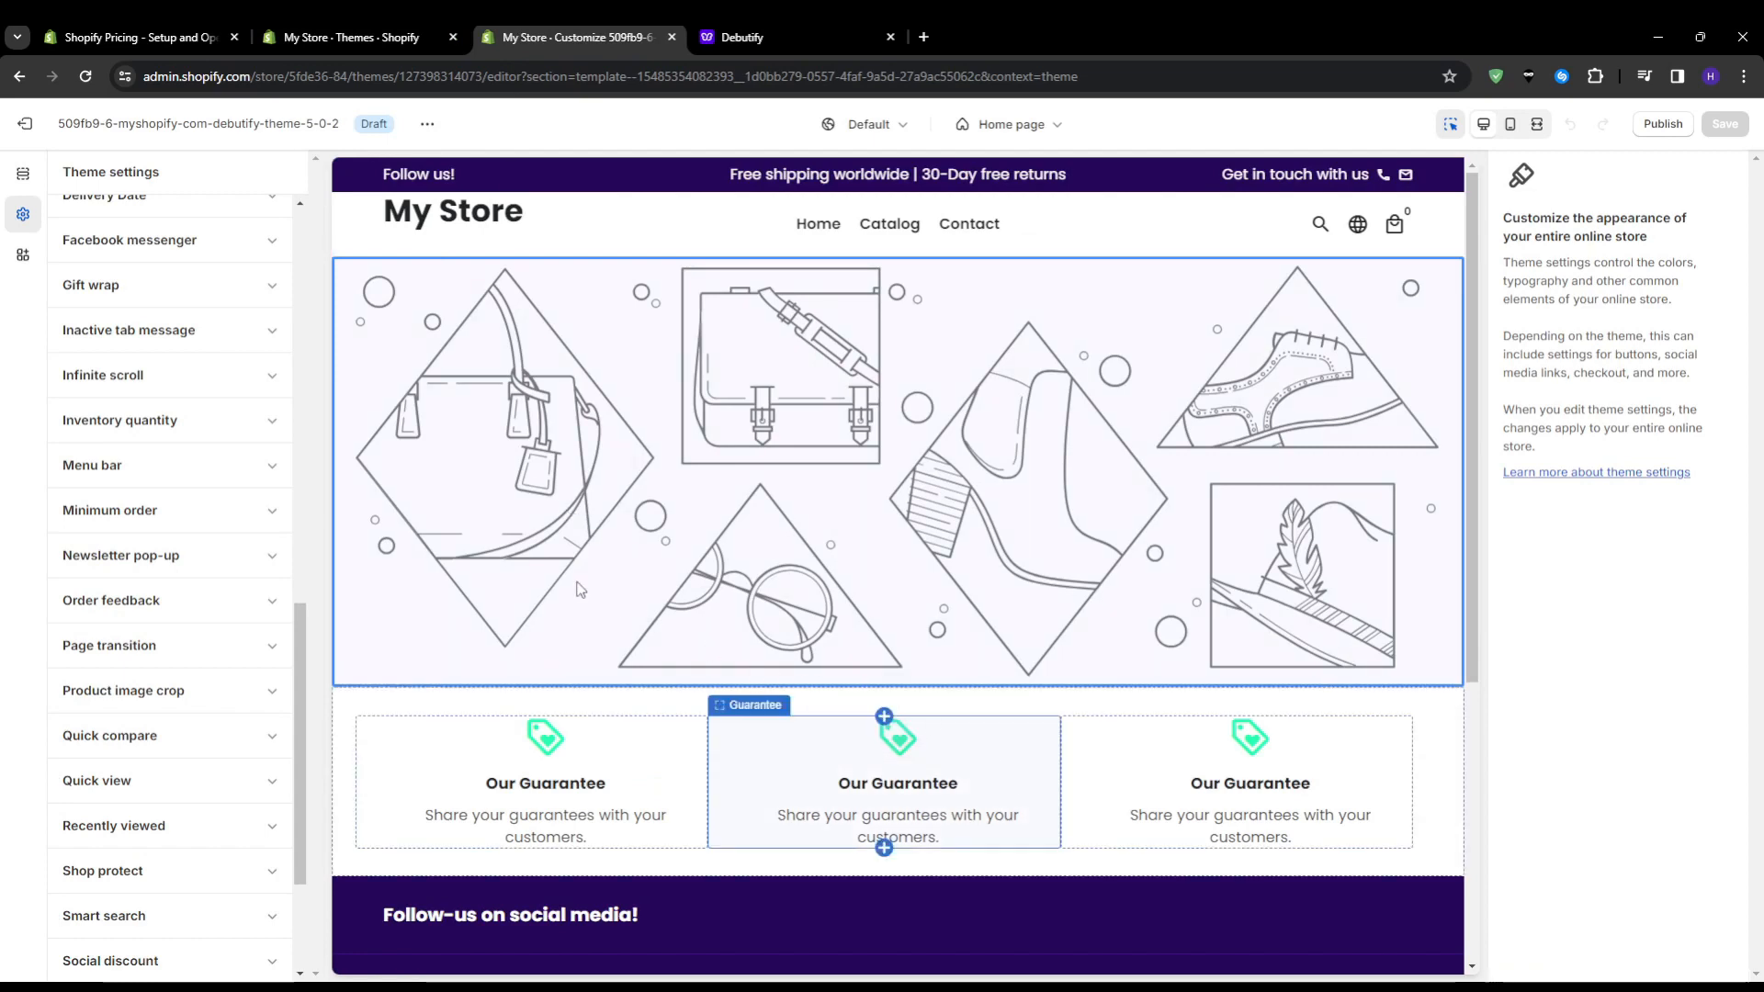
scroll(581, 590, "down", 4)
scroll(580, 589, "up", 5)
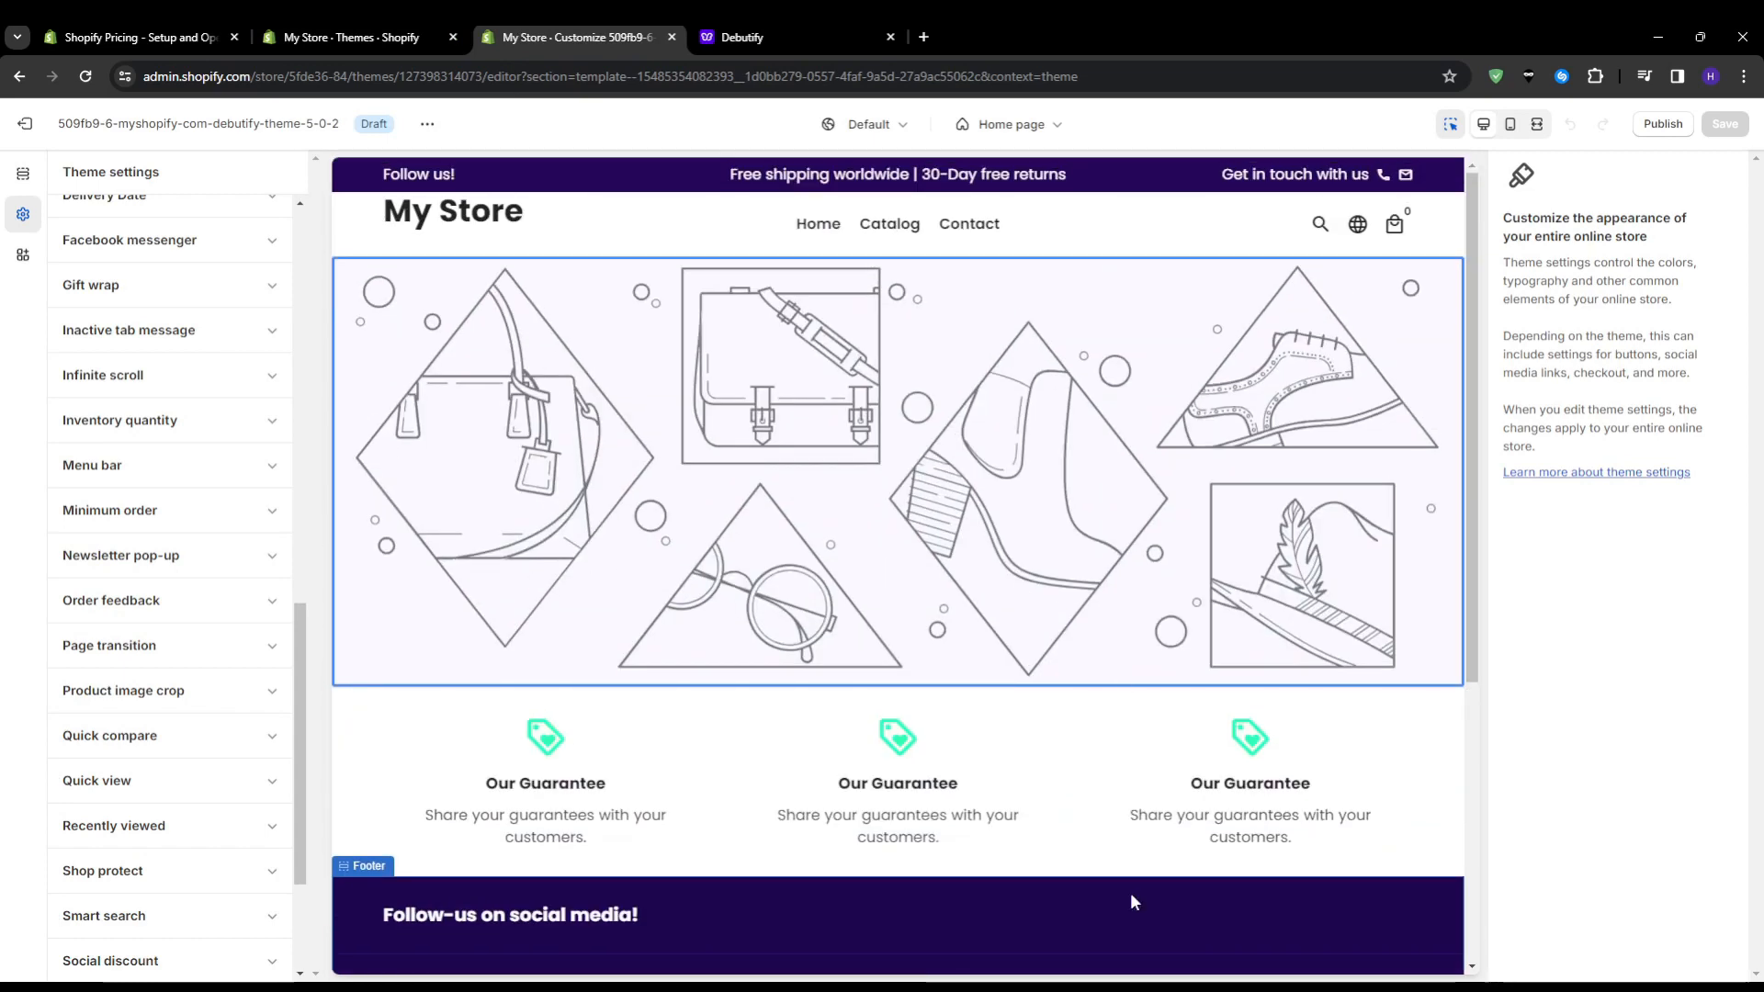